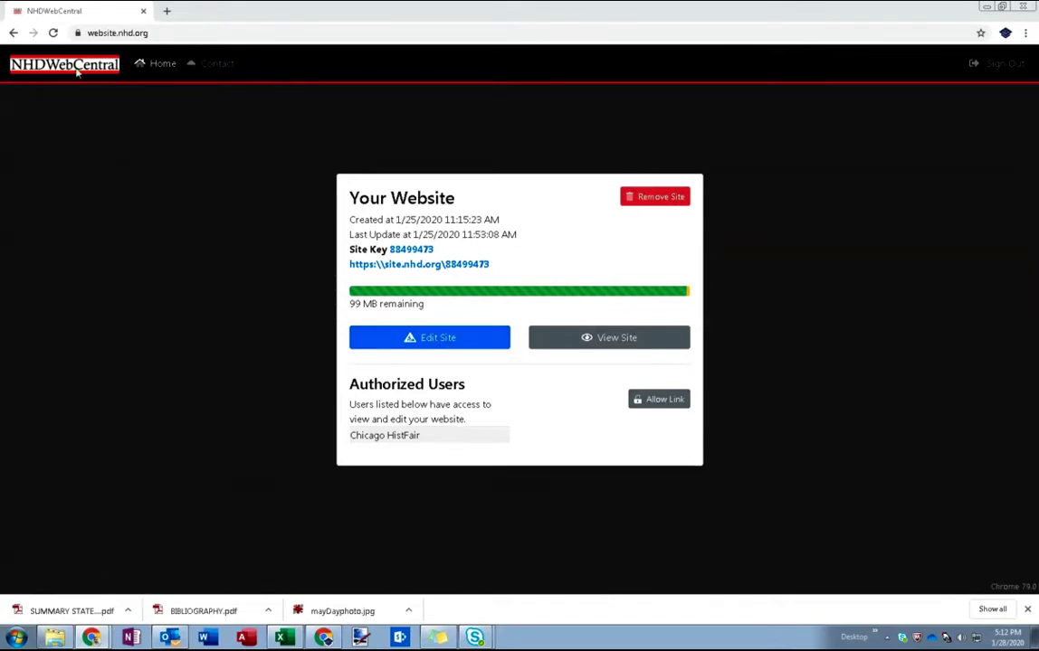
- Open the website in the editor, dismissing the Getting Started window, and switch to the references page
{"action": "left_click", "coordinate": [453, 340]}
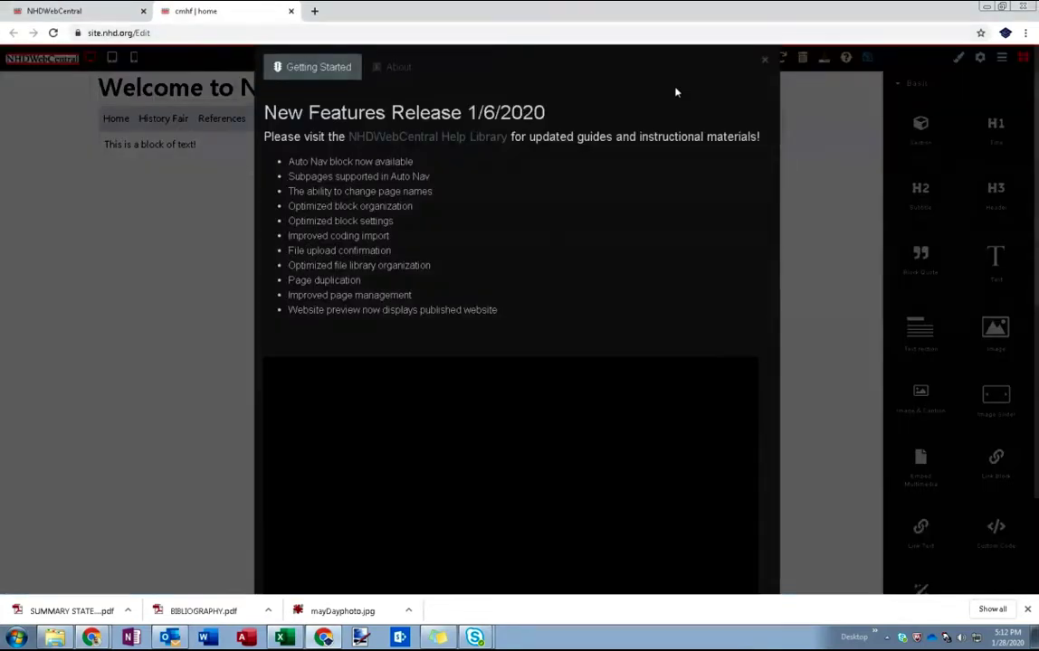
{"action": "left_click", "coordinate": [765, 63]}
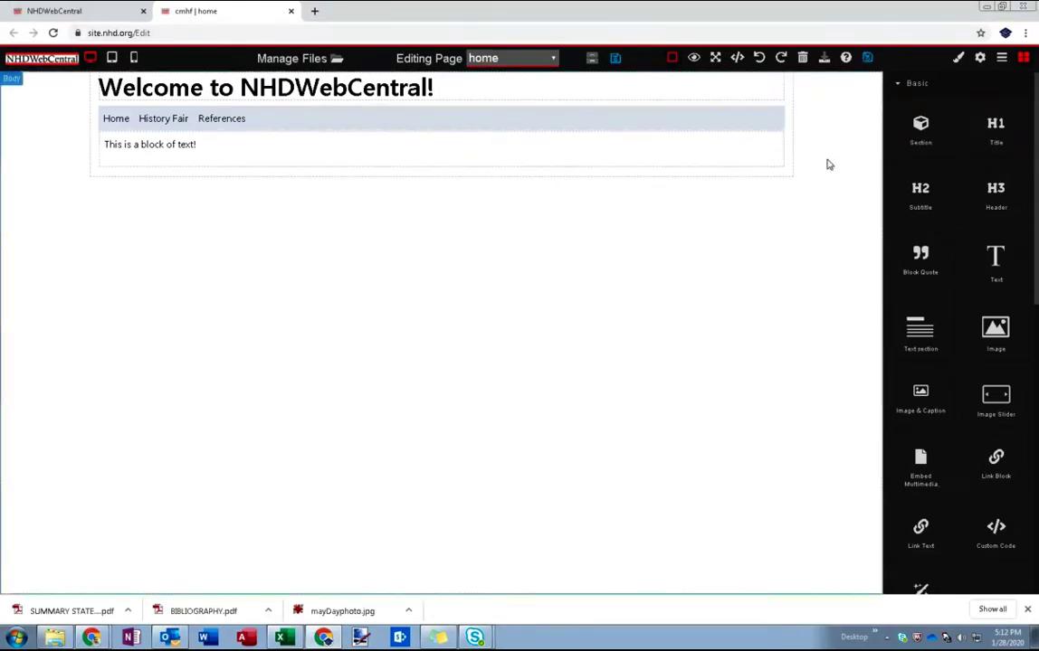
{"action": "left_click", "coordinate": [554, 59]}
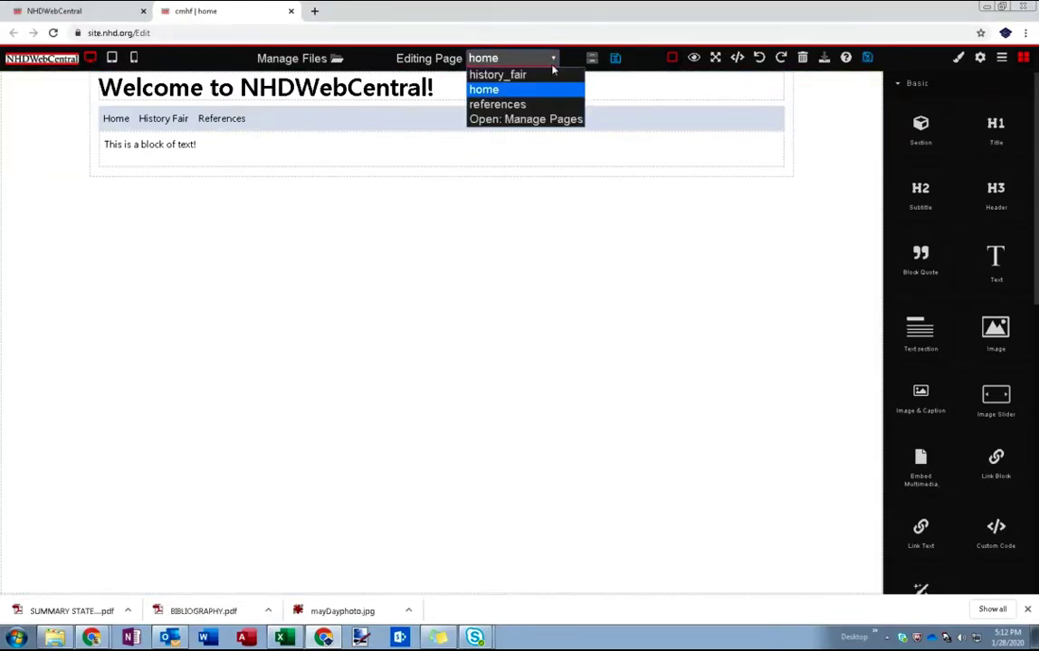
{"action": "left_click", "coordinate": [525, 105]}
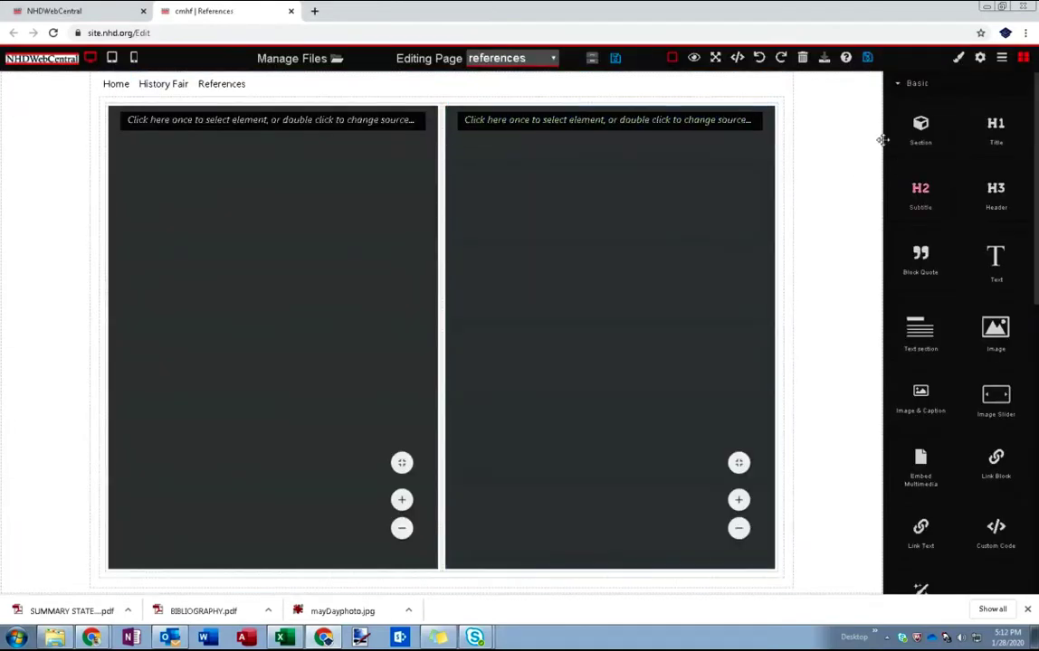
- Preview the published references page, look through the embedded summary statement, and close the preview
{"action": "left_click", "coordinate": [693, 58]}
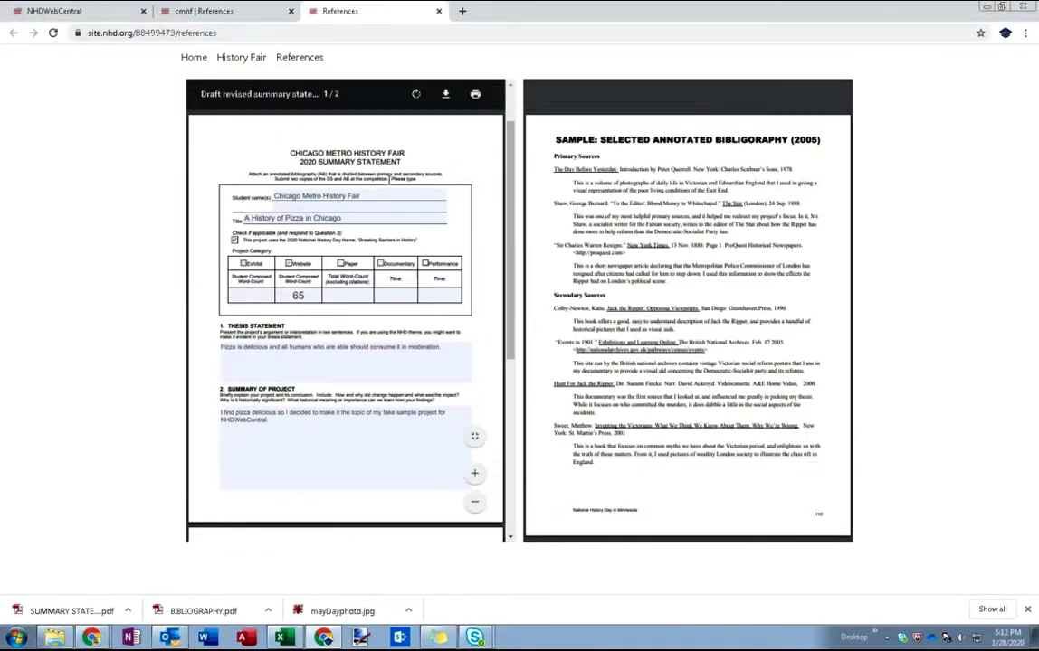
{"action": "scroll", "coordinate": [388, 180], "scroll_direction": "down", "scroll_amount": 6}
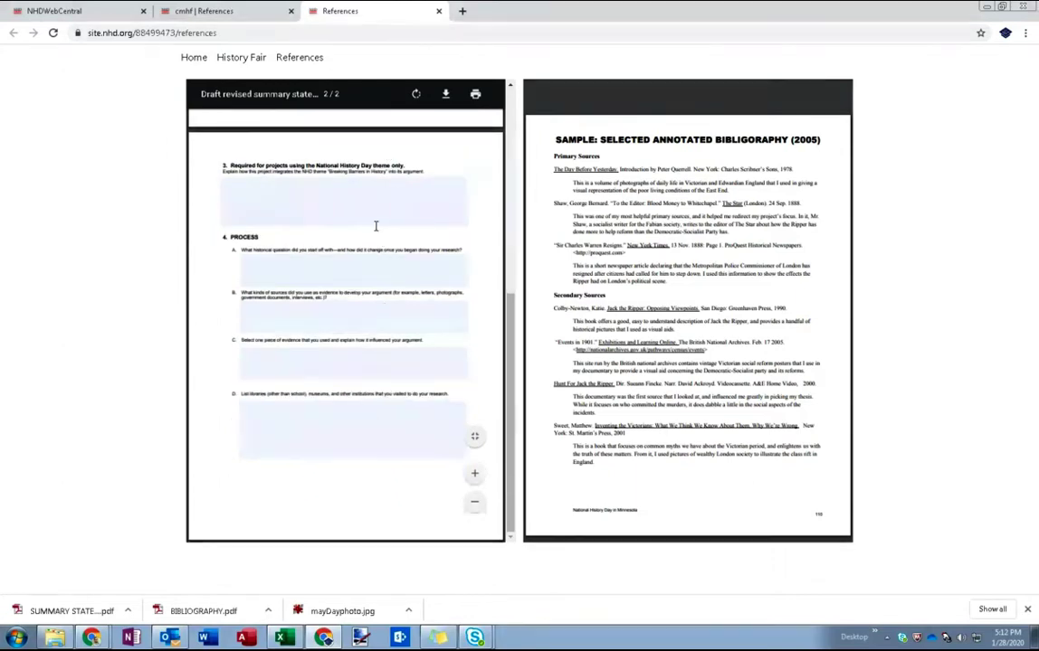
{"action": "scroll", "coordinate": [373, 227], "scroll_direction": "up", "scroll_amount": 5}
{"action": "scroll", "coordinate": [366, 233], "scroll_direction": "up", "scroll_amount": 2}
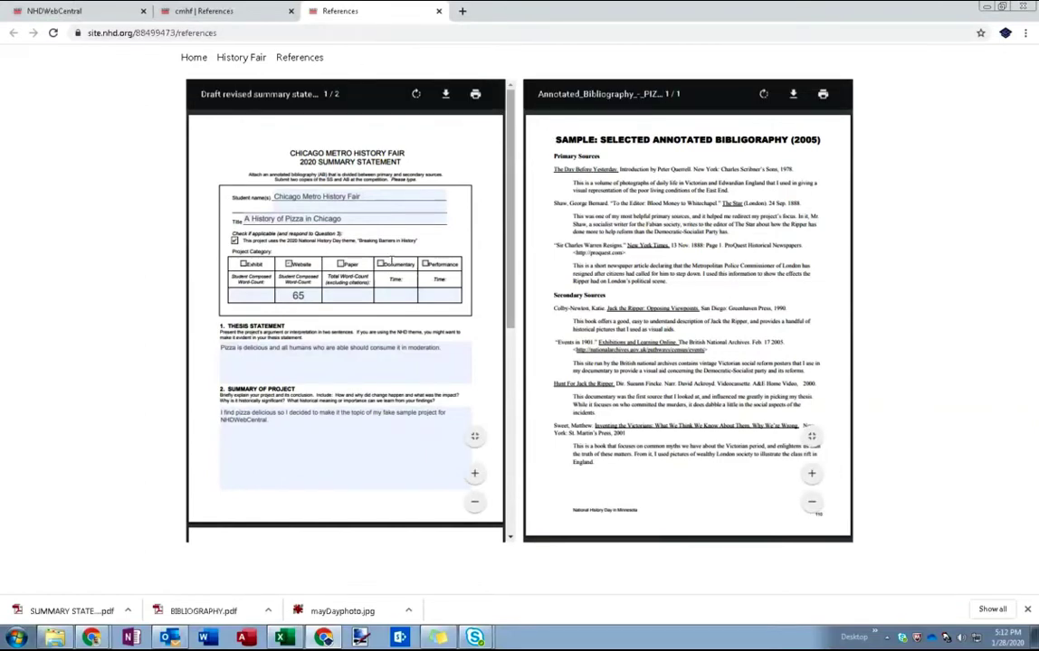
{"action": "left_click", "coordinate": [439, 11]}
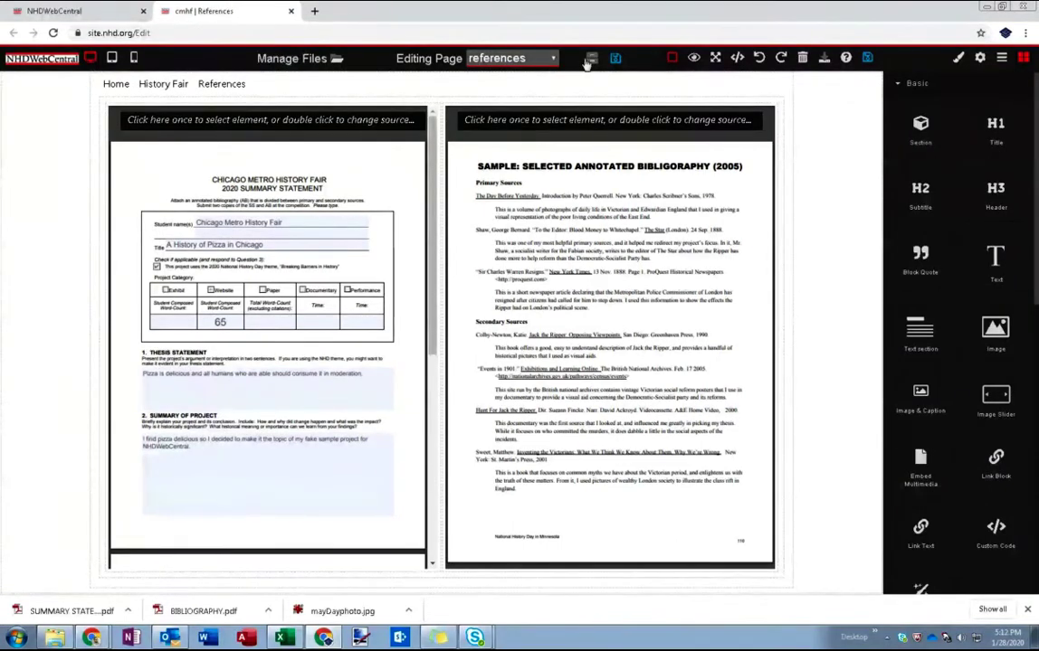
- Delete the references page from the site's pages and save the site
{"action": "left_click", "coordinate": [498, 58]}
{"action": "left_click", "coordinate": [504, 120]}
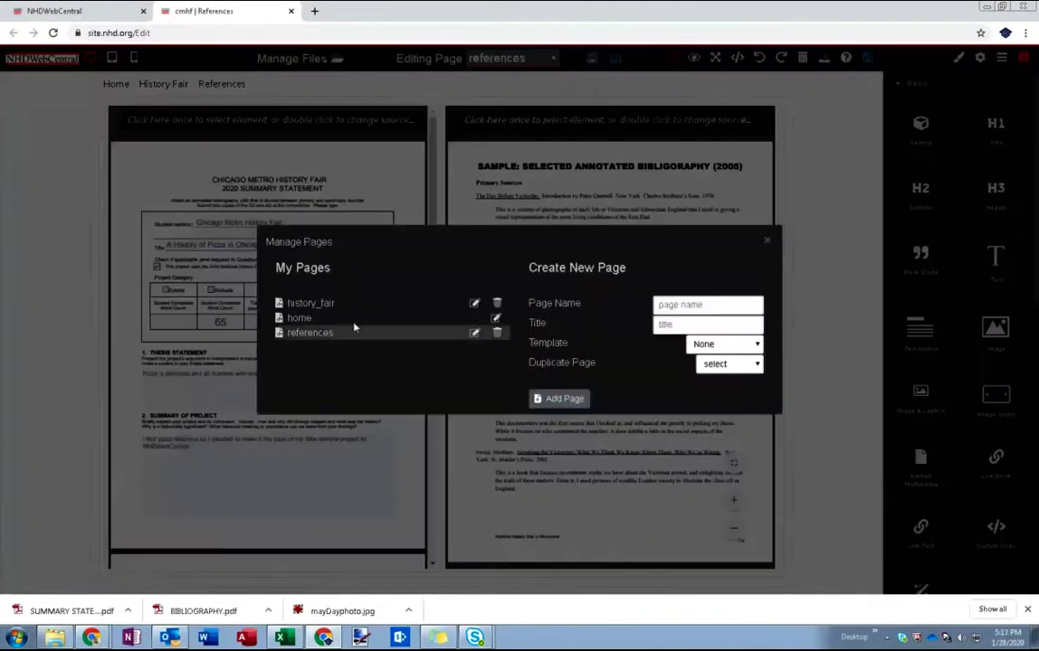
{"action": "left_click", "coordinate": [496, 333]}
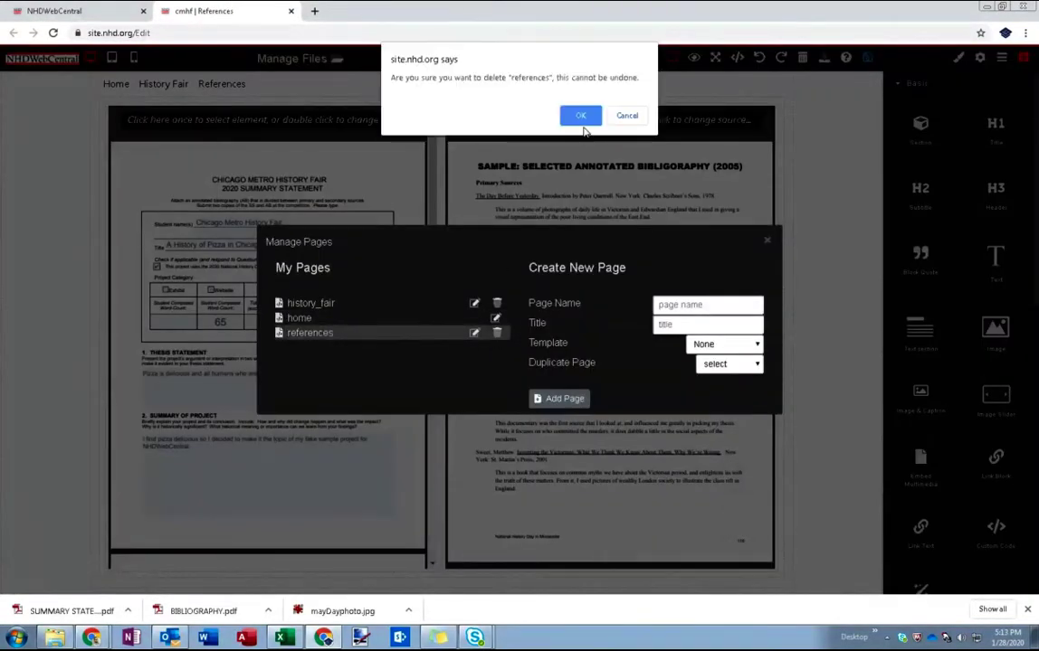
{"action": "left_click", "coordinate": [583, 119]}
{"action": "left_click", "coordinate": [308, 287]}
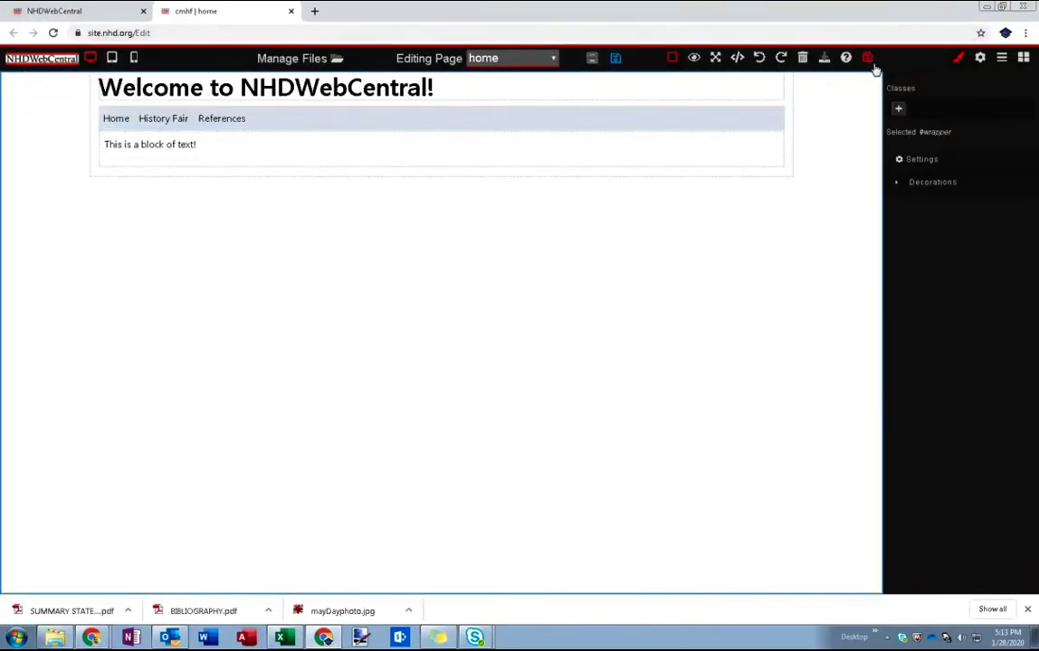
{"action": "left_click", "coordinate": [867, 58]}
- Check the list of remaining pages and dismiss the browser's downloads bar
{"action": "left_click", "coordinate": [552, 61]}
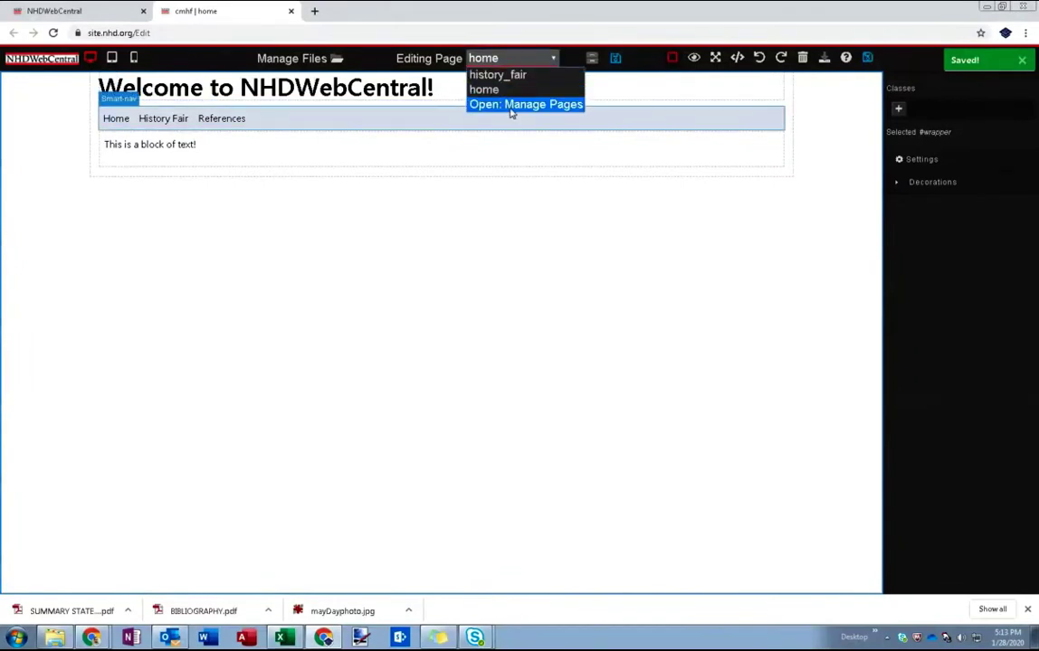
{"action": "left_click", "coordinate": [259, 241]}
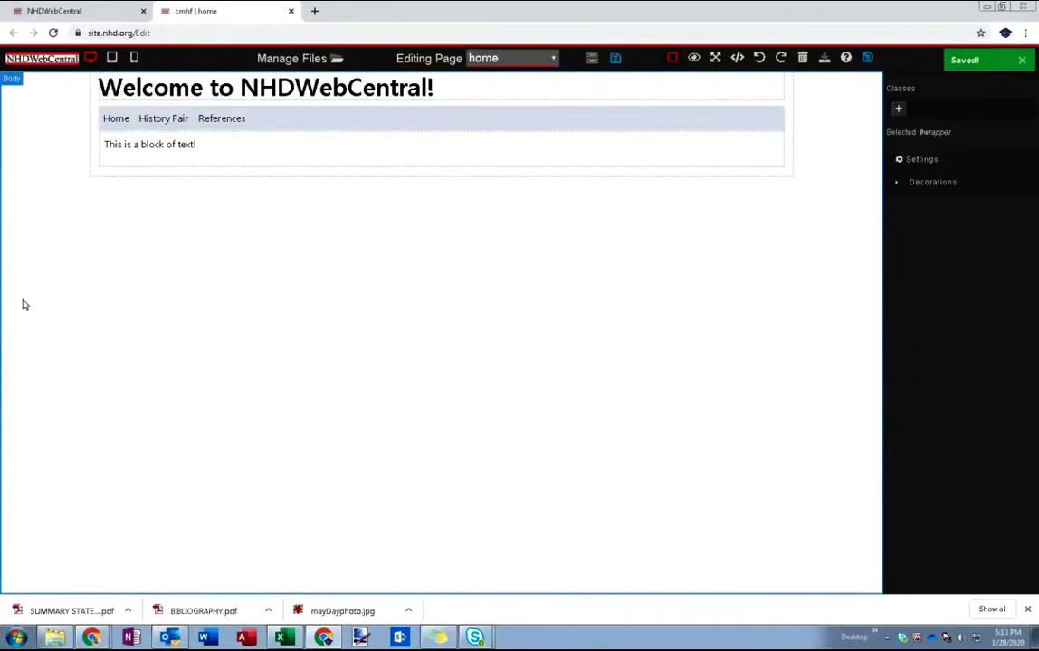
{"action": "left_click", "coordinate": [1027, 609]}
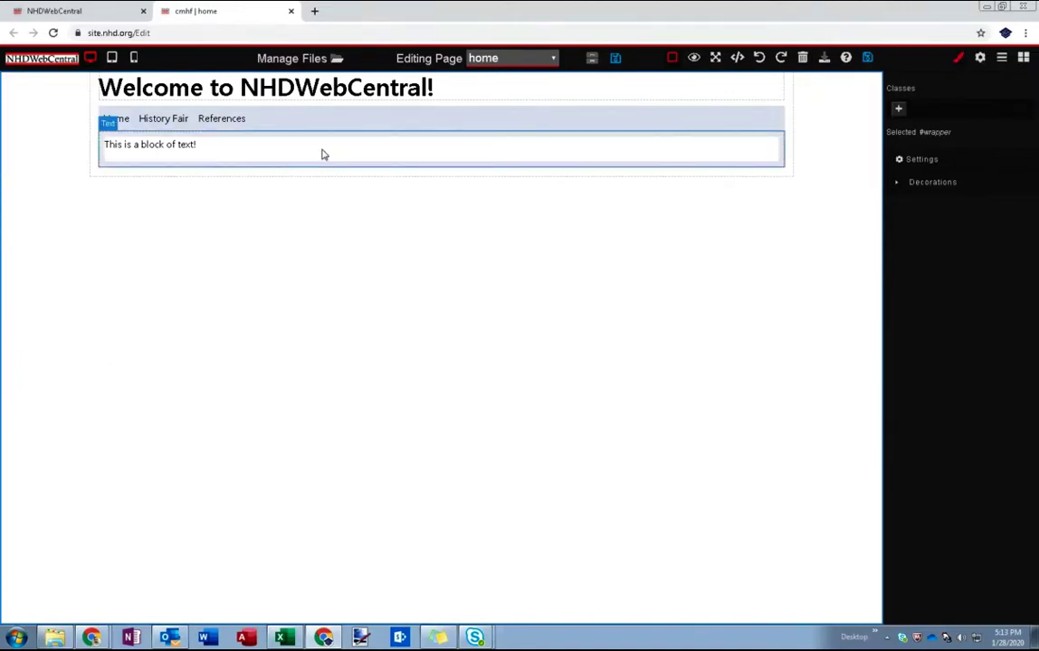
- Create a new page with the page name references and the title References, without a template, and save the site
{"action": "left_click", "coordinate": [553, 58]}
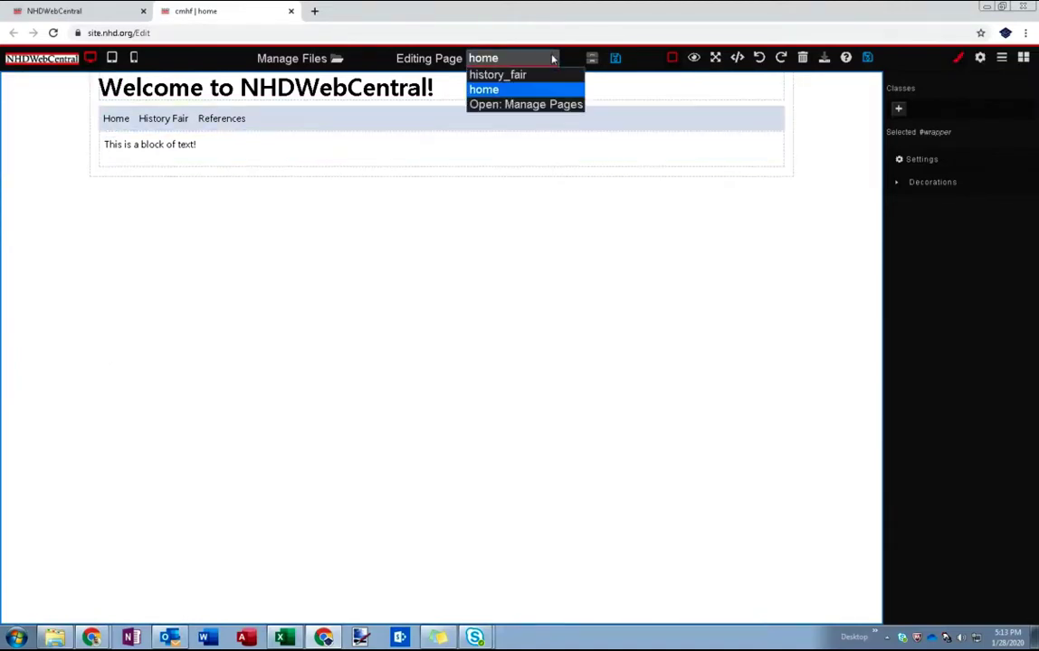
{"action": "left_click", "coordinate": [543, 104]}
{"action": "left_click", "coordinate": [711, 321]}
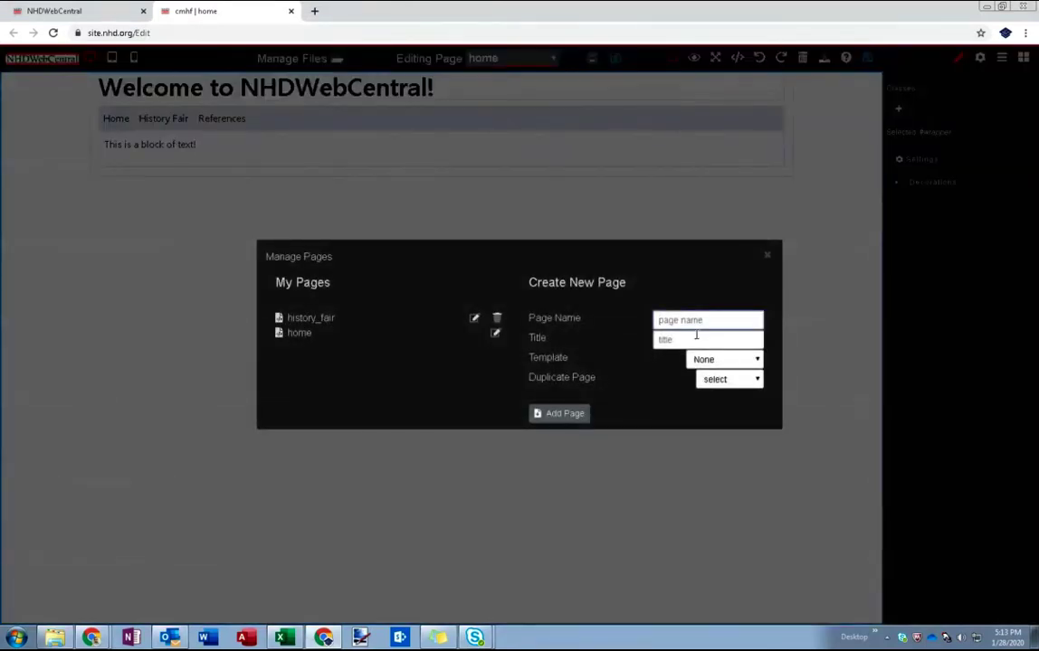
{"action": "type", "text": "references"}
{"action": "key", "text": "Tab"}
{"action": "left_click_drag", "start_coordinate": [519, 324], "coordinate": [601, 324]}
{"action": "left_click", "coordinate": [721, 339]}
{"action": "type", "text": "References"}
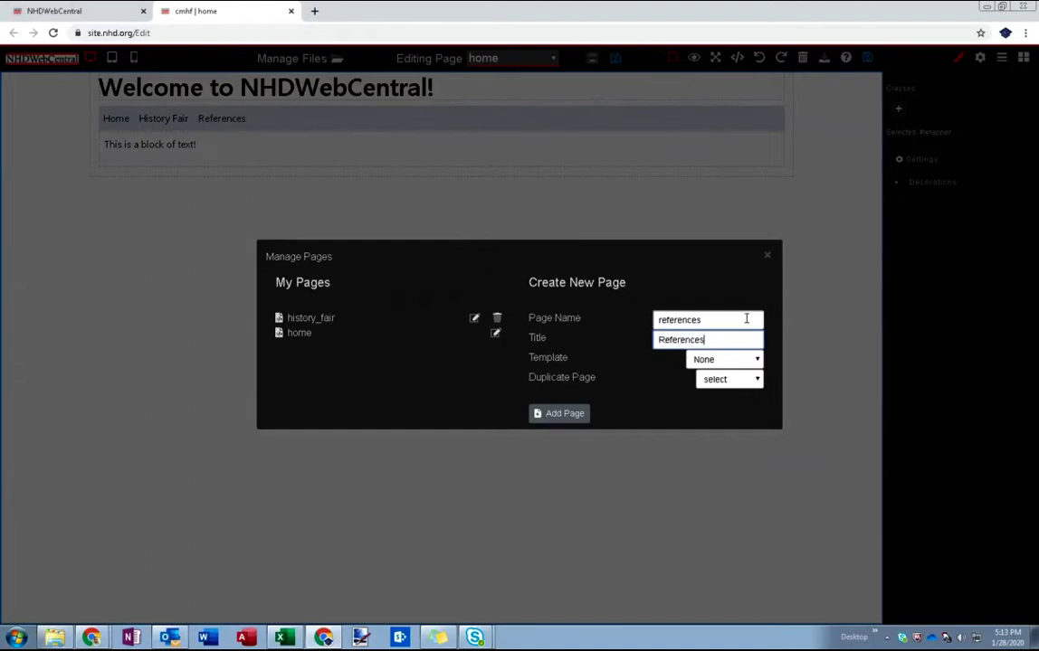
{"action": "left_click", "coordinate": [553, 341]}
{"action": "left_click", "coordinate": [740, 336]}
{"action": "left_click", "coordinate": [563, 414]}
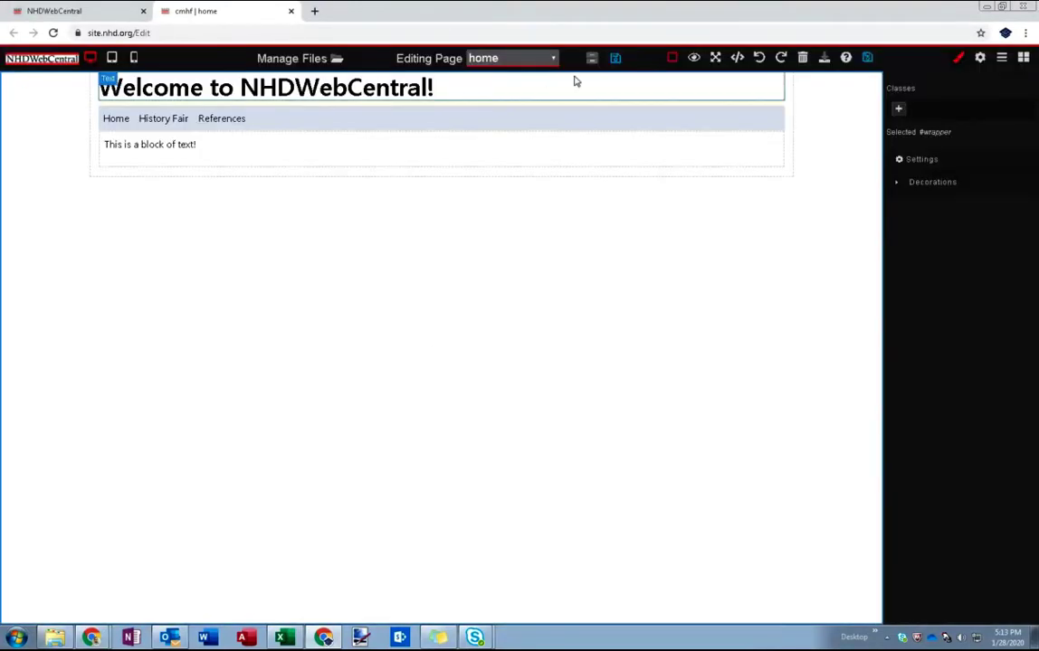
{"action": "left_click", "coordinate": [866, 58]}
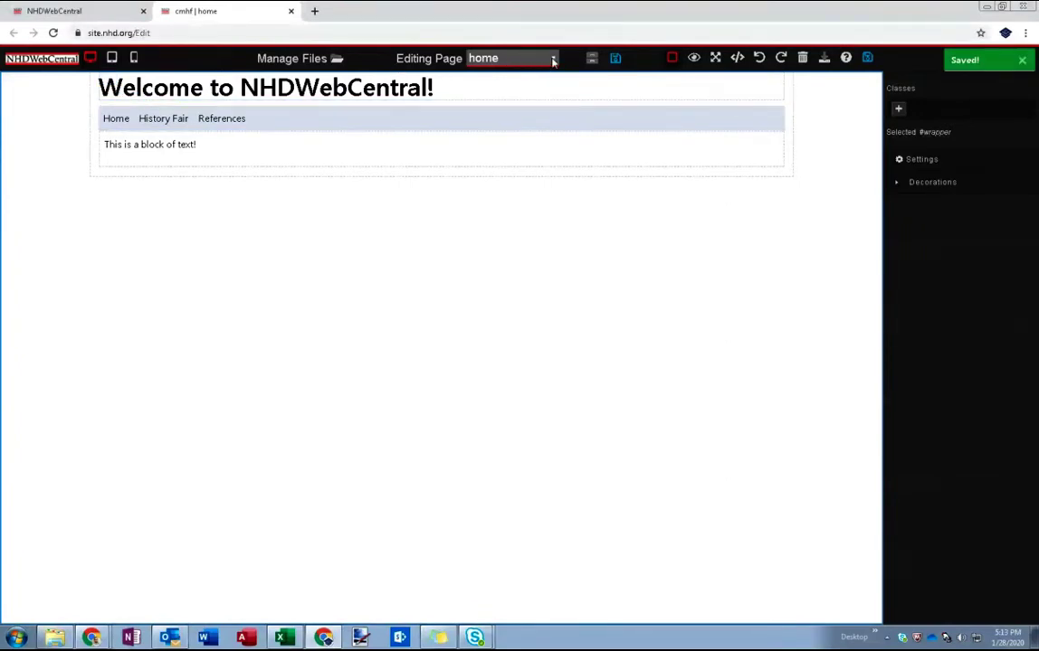
- Open the new references page for editing and add a Container block to its empty body
{"action": "left_click", "coordinate": [553, 59]}
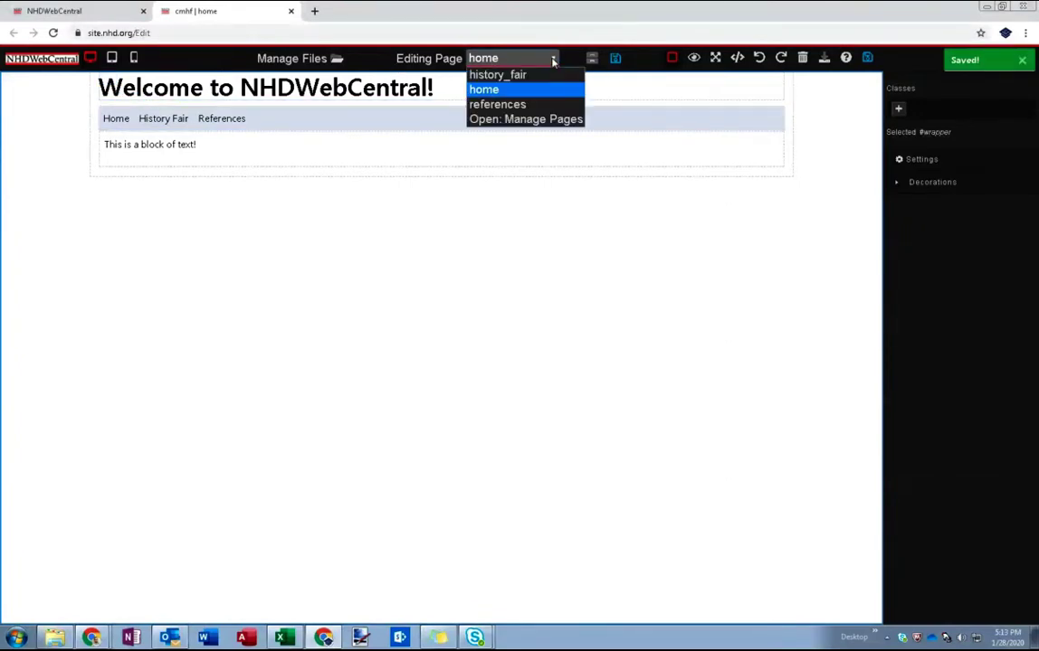
{"action": "left_click", "coordinate": [499, 106]}
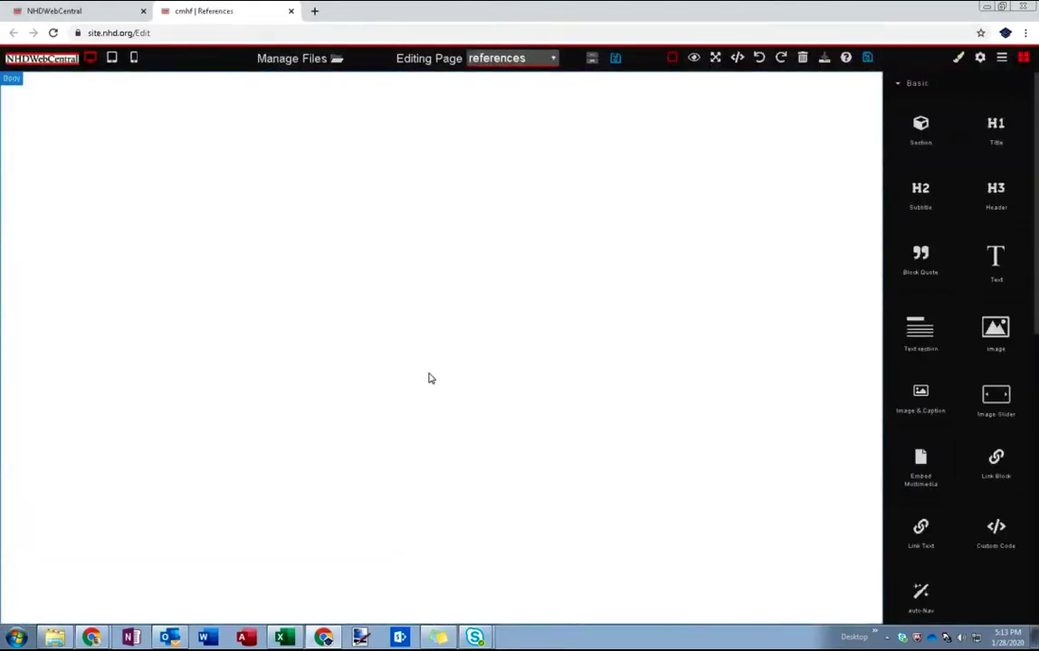
{"action": "scroll", "coordinate": [977, 407], "scroll_direction": "down", "scroll_amount": 4}
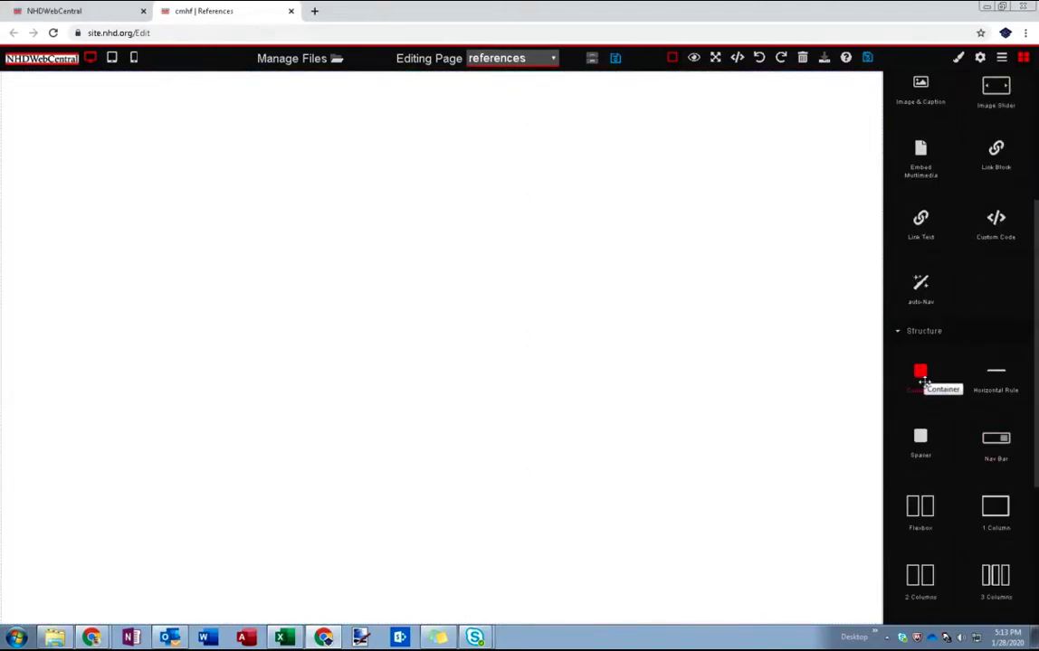
{"action": "left_click_drag", "start_coordinate": [921, 372], "coordinate": [522, 257]}
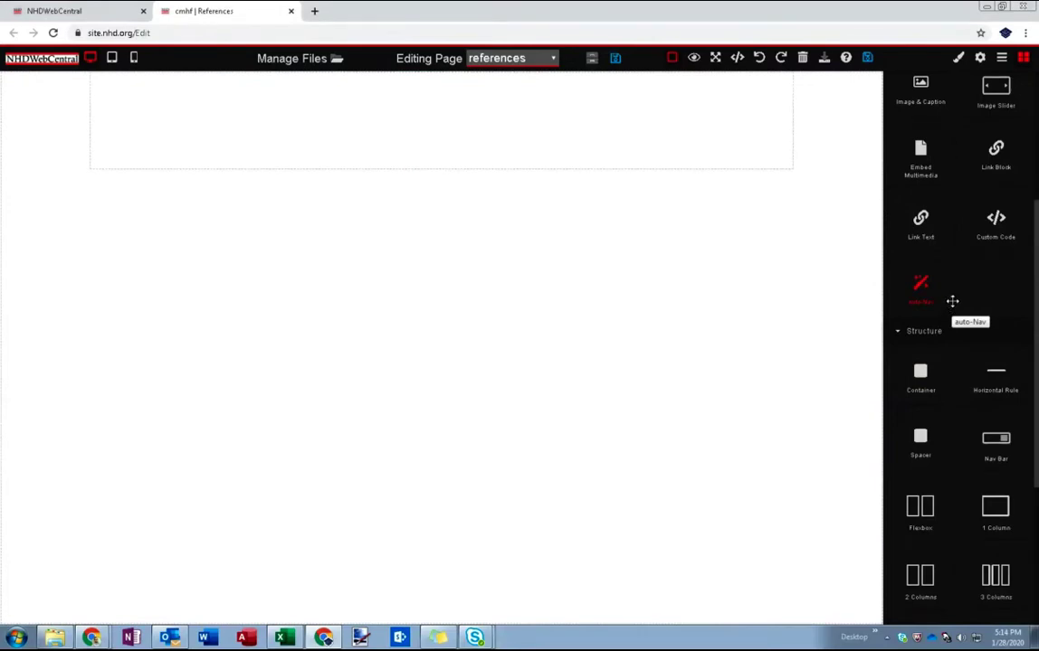
- Add an auto-Nav block inside the container on the references page
{"action": "scroll", "coordinate": [937, 317], "scroll_direction": "up", "scroll_amount": 1}
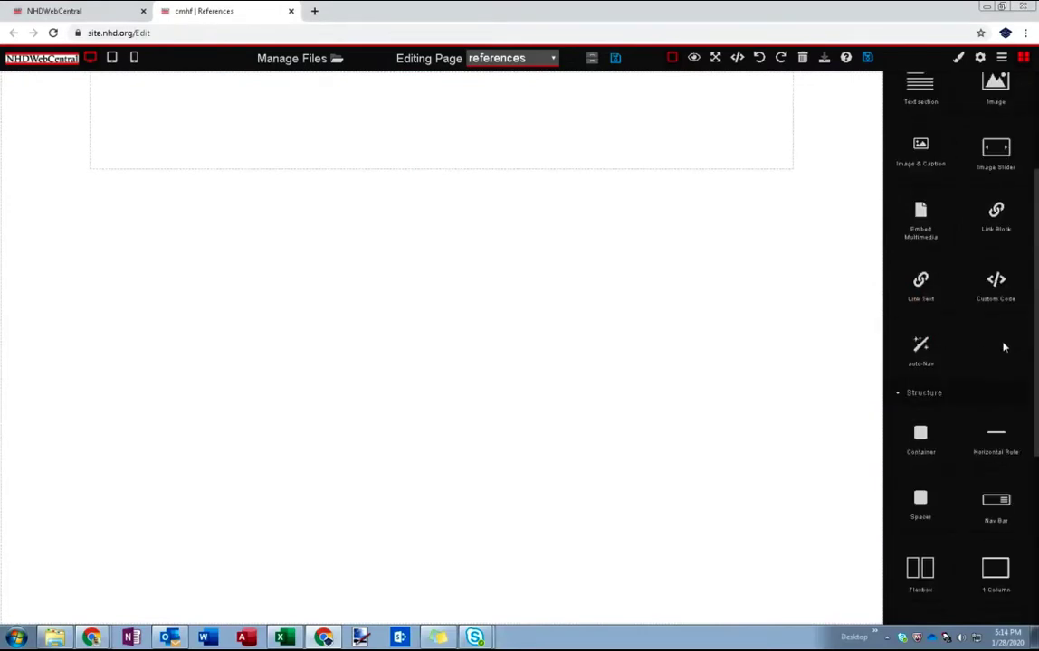
{"action": "scroll", "coordinate": [1036, 314], "scroll_direction": "down", "scroll_amount": 1}
{"action": "scroll", "coordinate": [1035, 314], "scroll_direction": "up", "scroll_amount": 1}
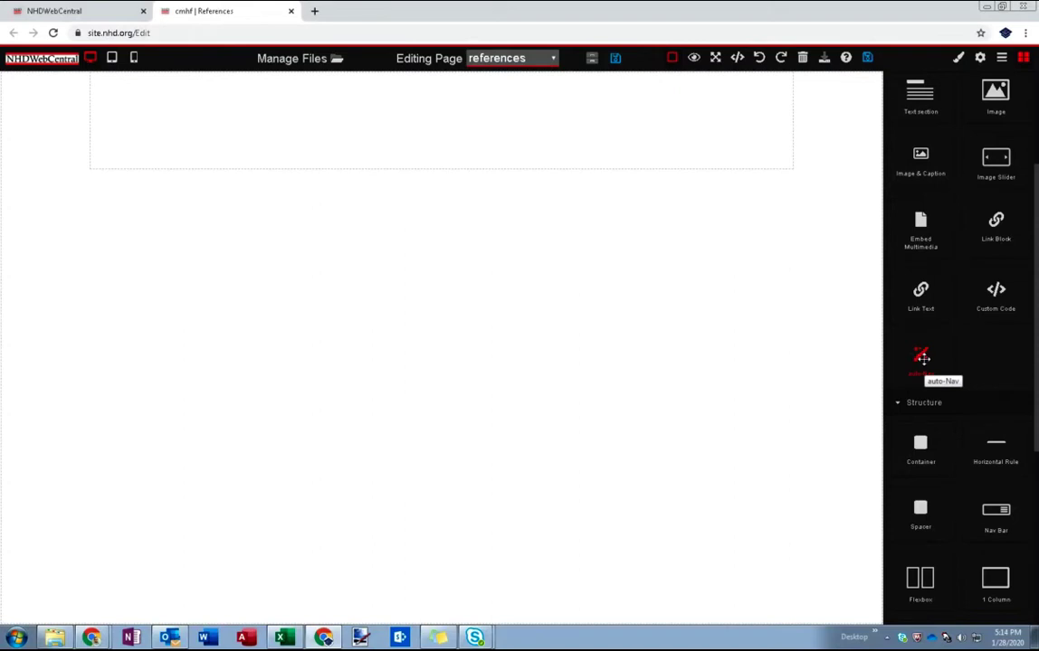
{"action": "left_click_drag", "start_coordinate": [921, 359], "coordinate": [512, 100]}
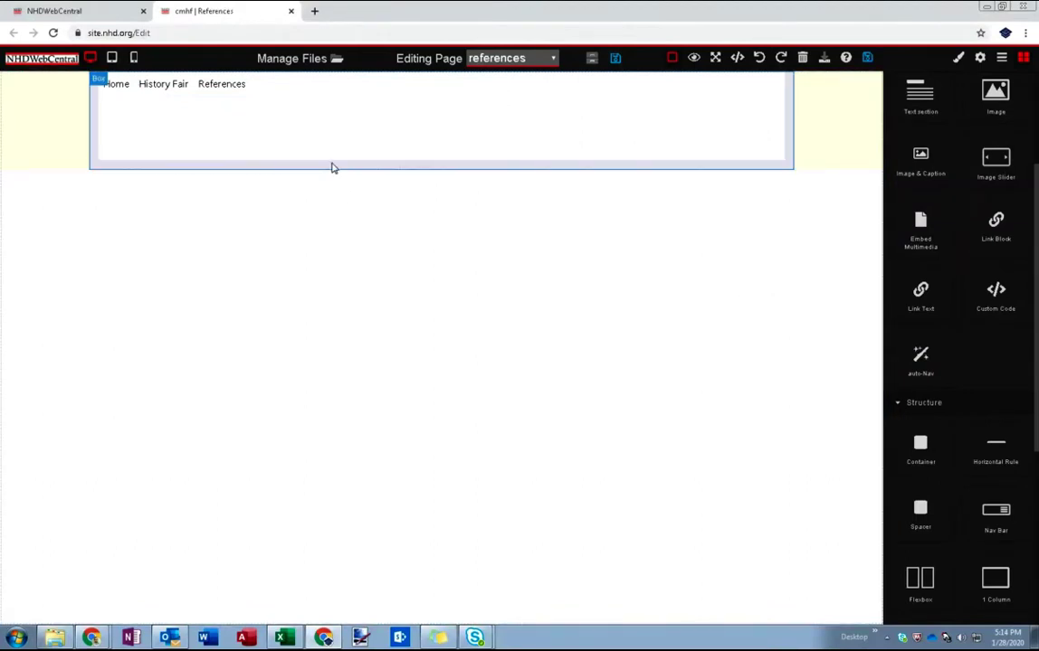
- Add a 2 Columns block inside the container, below the navigation links
{"action": "scroll", "coordinate": [990, 344], "scroll_direction": "up", "scroll_amount": 3}
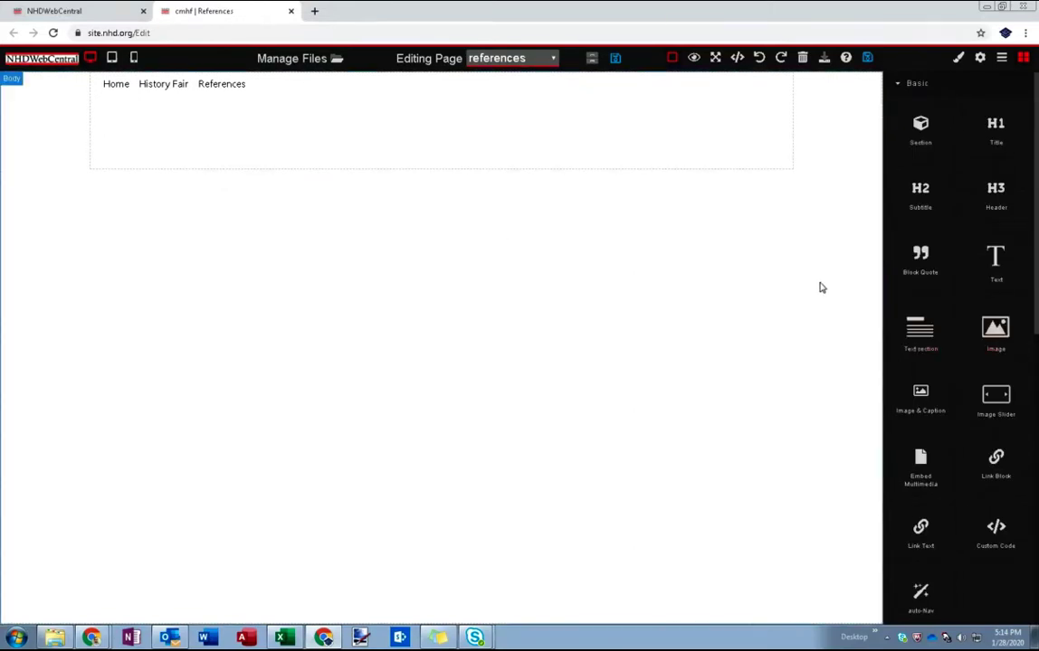
{"action": "scroll", "coordinate": [936, 391], "scroll_direction": "down", "scroll_amount": 5}
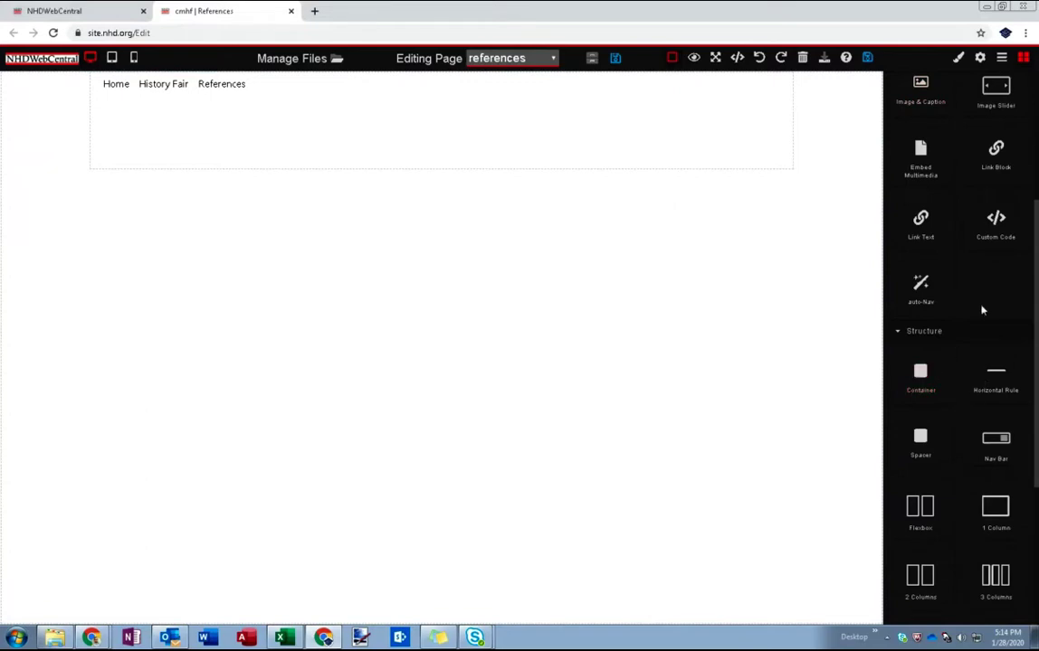
{"action": "scroll", "coordinate": [992, 288], "scroll_direction": "down", "scroll_amount": 1}
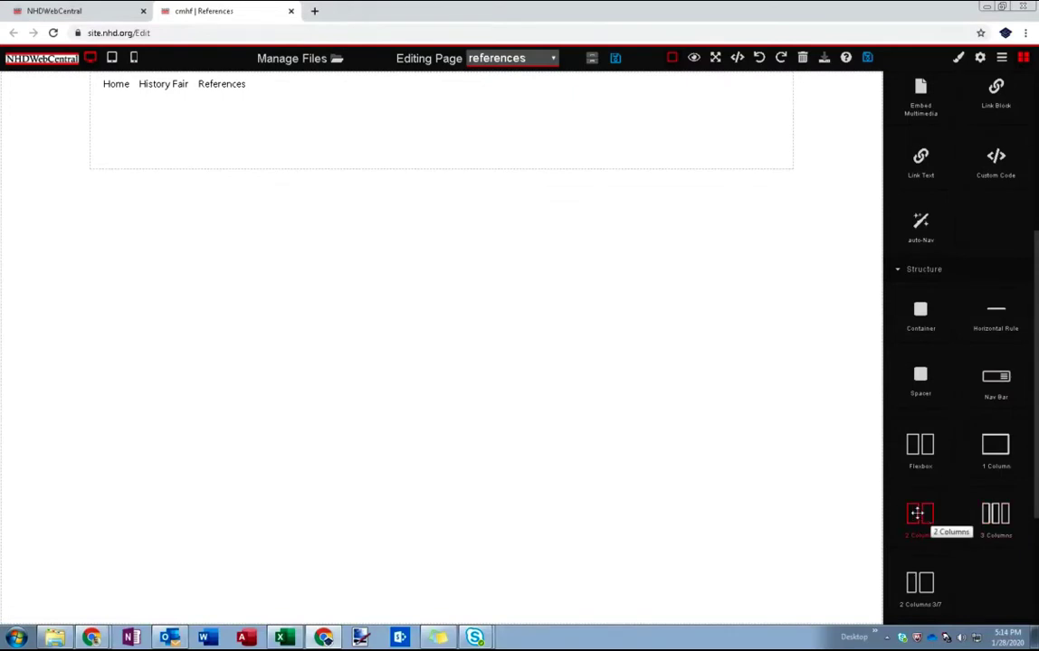
{"action": "left_click_drag", "start_coordinate": [920, 514], "coordinate": [442, 127]}
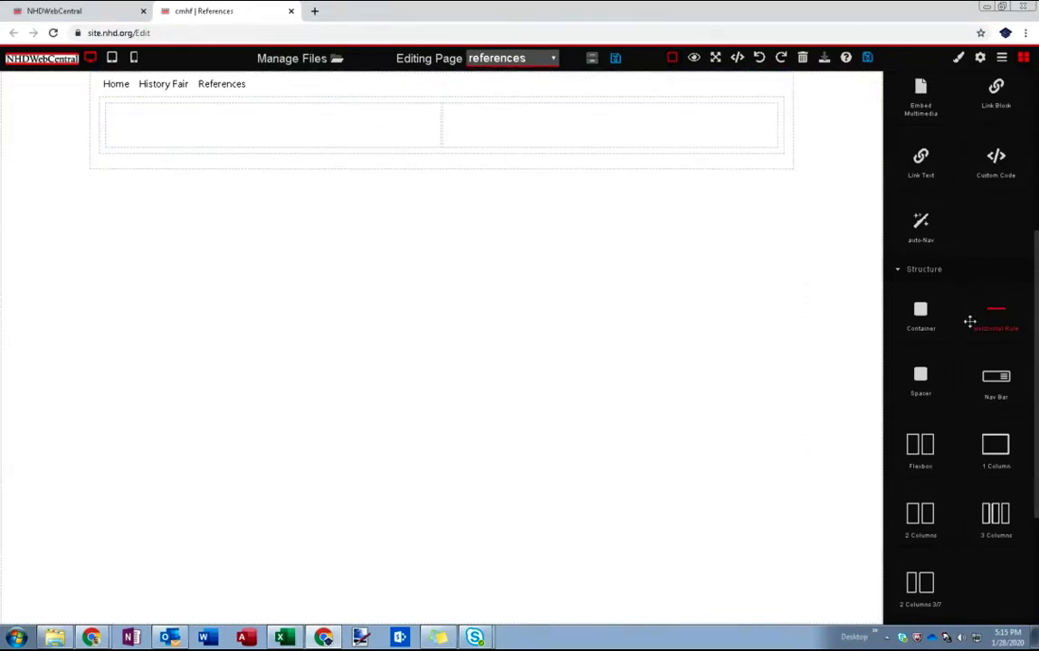
- Place an H3 Header block in each of the two columns
{"action": "scroll", "coordinate": [969, 322], "scroll_direction": "up", "scroll_amount": 4}
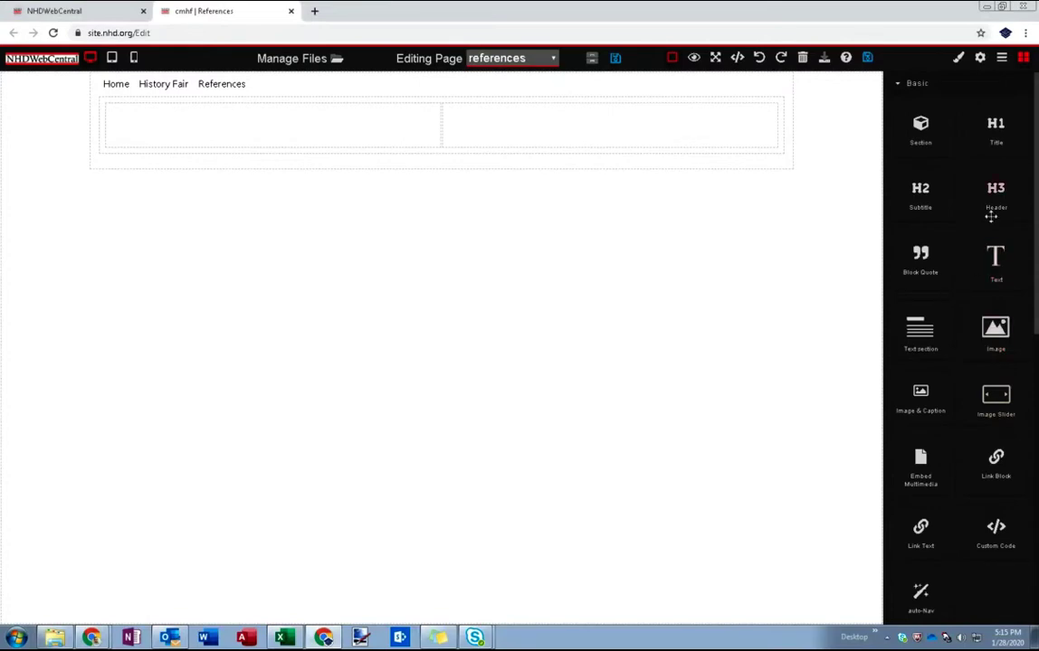
{"action": "left_click_drag", "start_coordinate": [992, 214], "coordinate": [413, 142]}
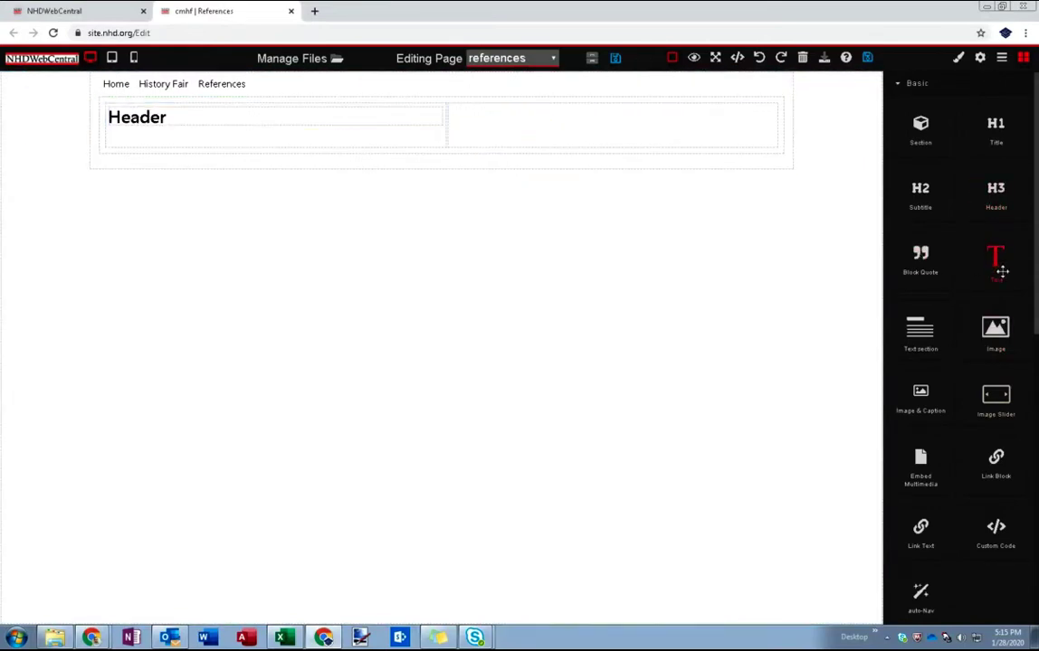
{"action": "left_click_drag", "start_coordinate": [995, 190], "coordinate": [595, 136]}
- Replace the first column's header text with "Summary Statement"
{"action": "double_click", "coordinate": [181, 116]}
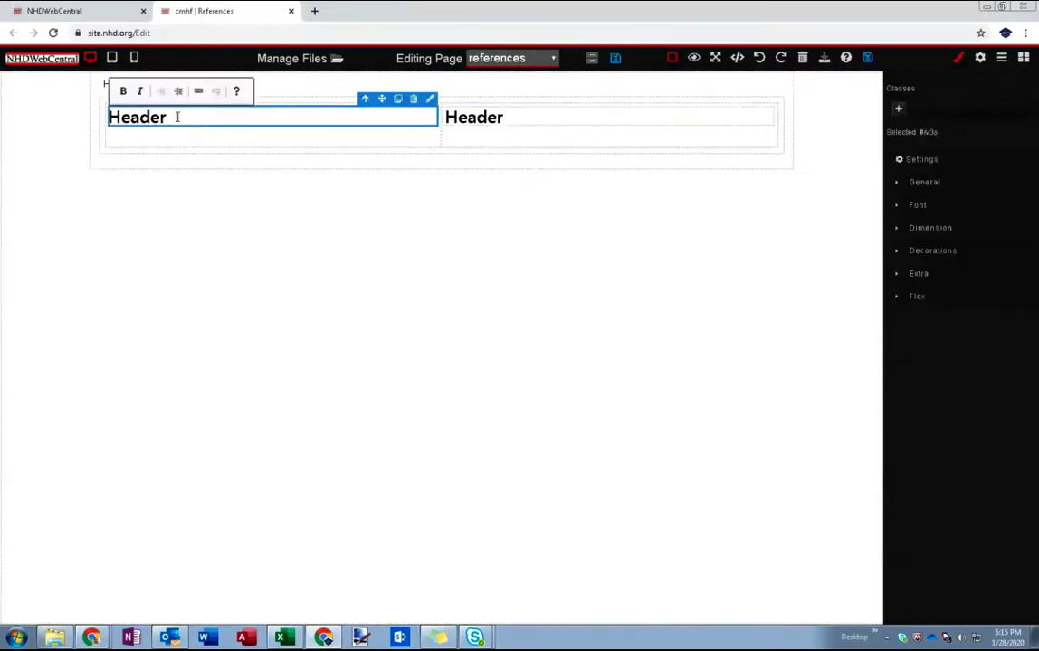
{"action": "double_click", "coordinate": [177, 117]}
{"action": "type", "text": "Summa"}
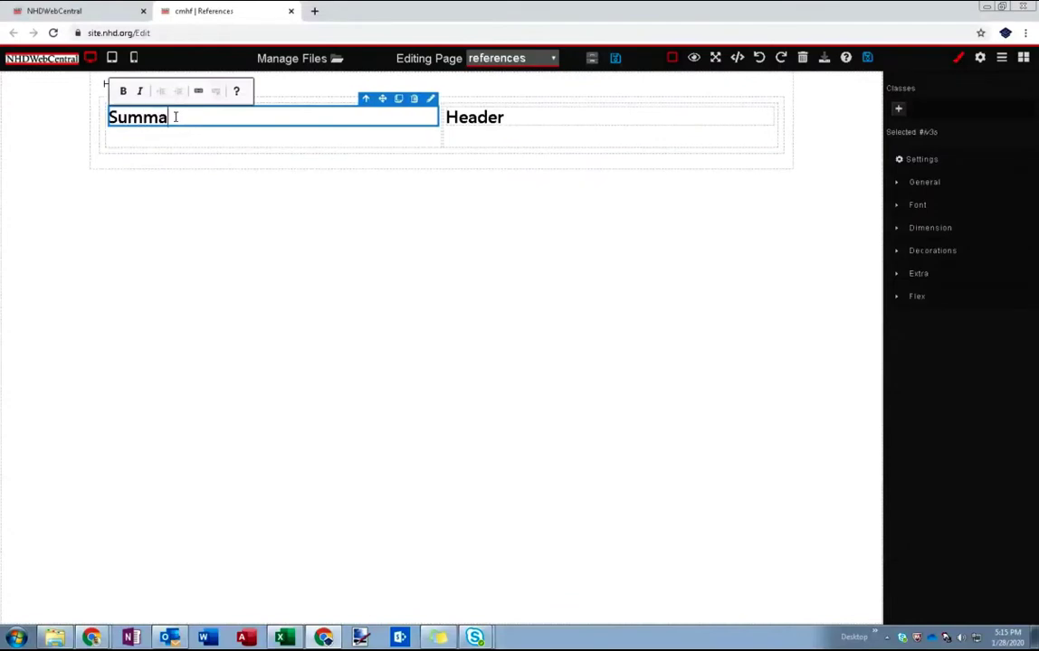
{"action": "type", "text": "ry Statement"}
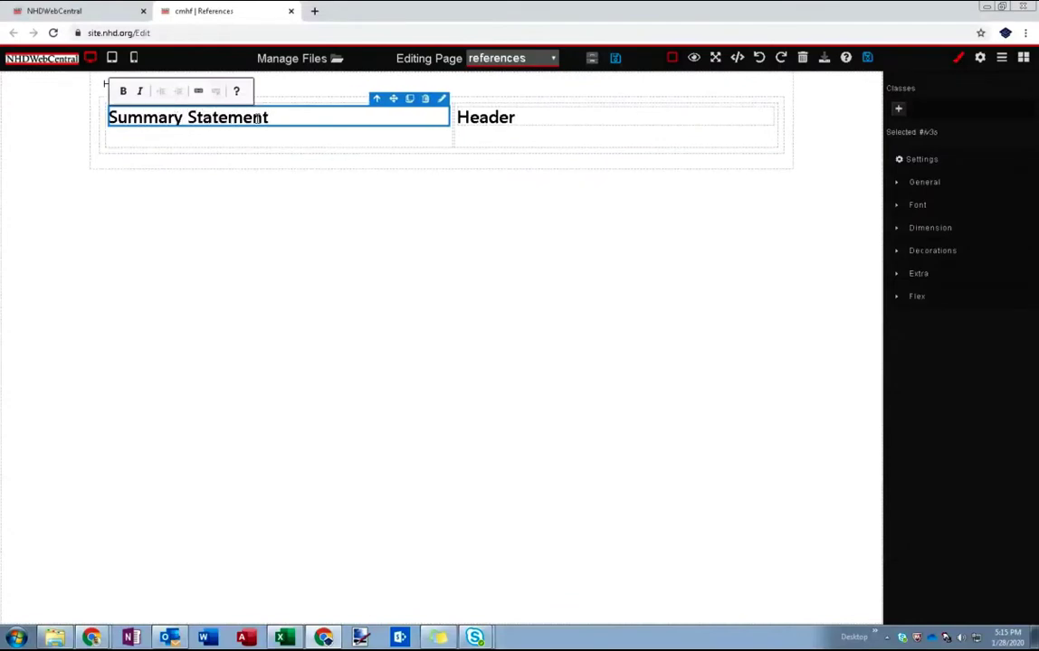
- Replace the second column's header text with "Annotated Bibliography"
{"action": "double_click", "coordinate": [525, 115]}
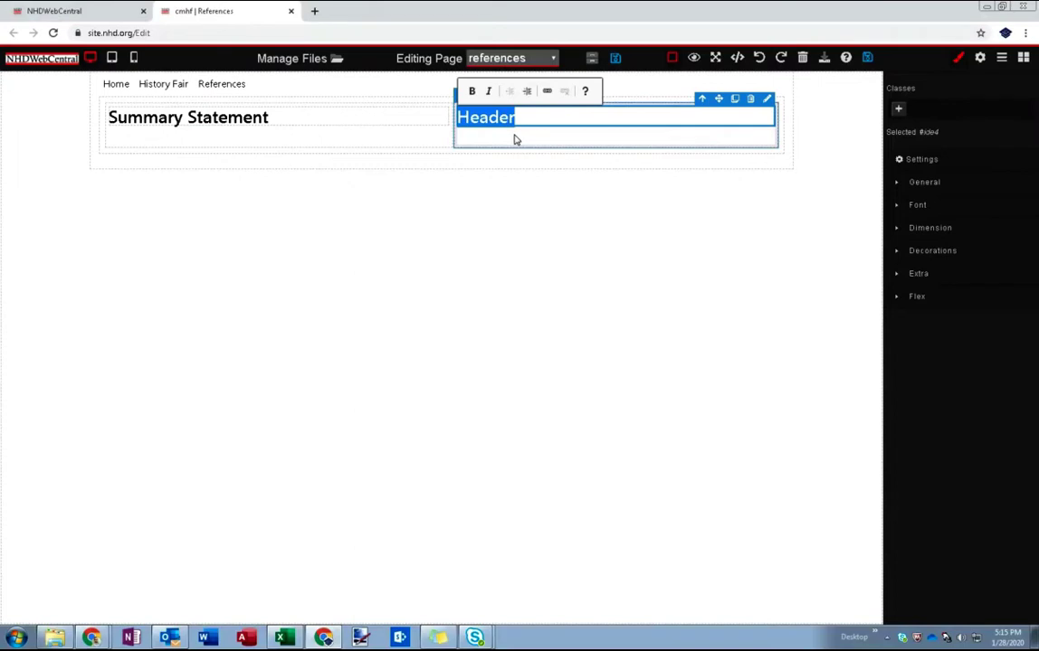
{"action": "type", "text": "Annotated"}
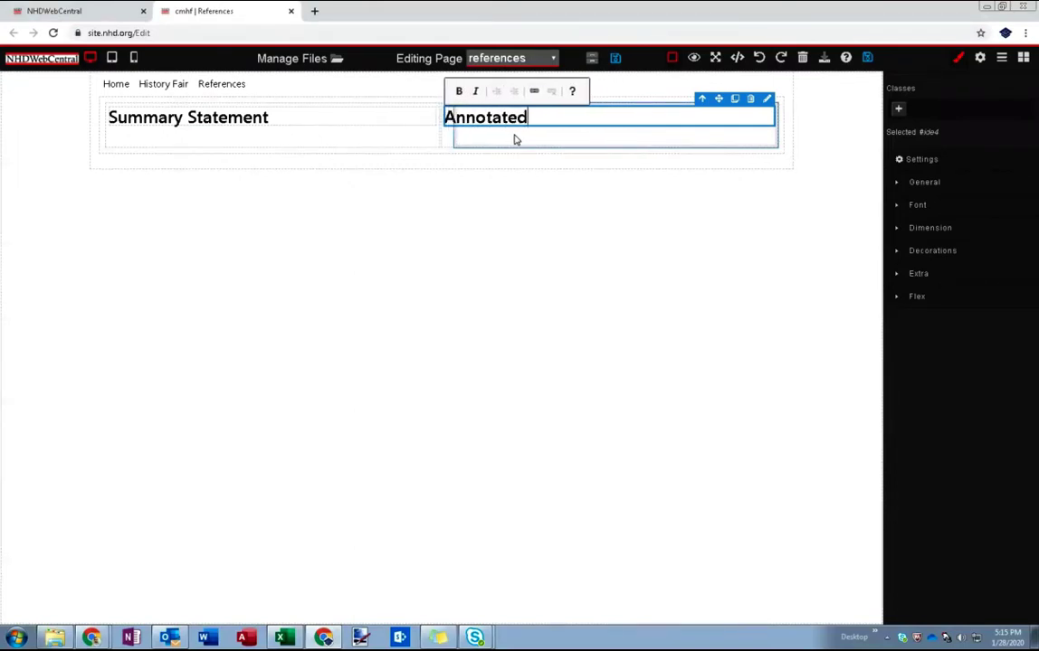
{"action": "type", "text": " Bibliography"}
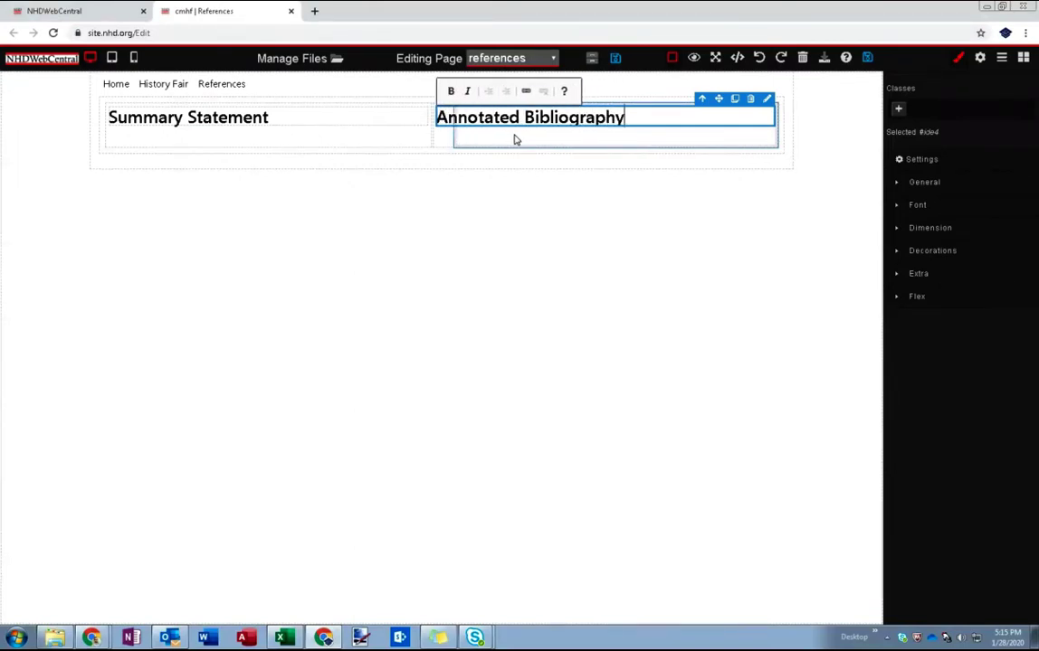
{"action": "left_click", "coordinate": [493, 193]}
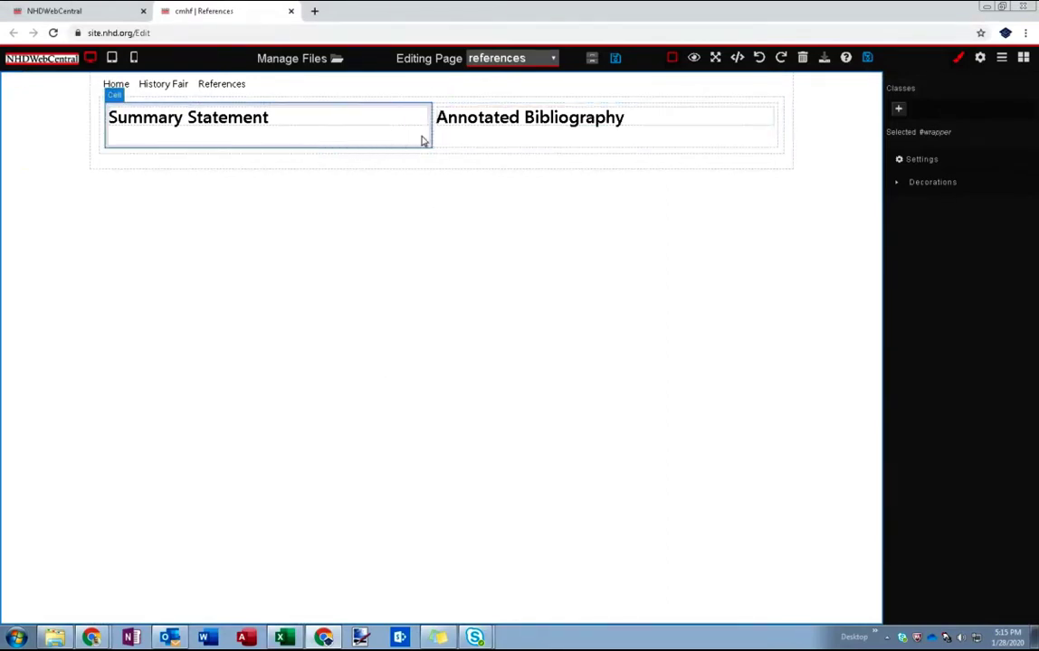
- Add an Embed Multimedia block under the header in each of the two columns
{"action": "left_click", "coordinate": [1022, 60]}
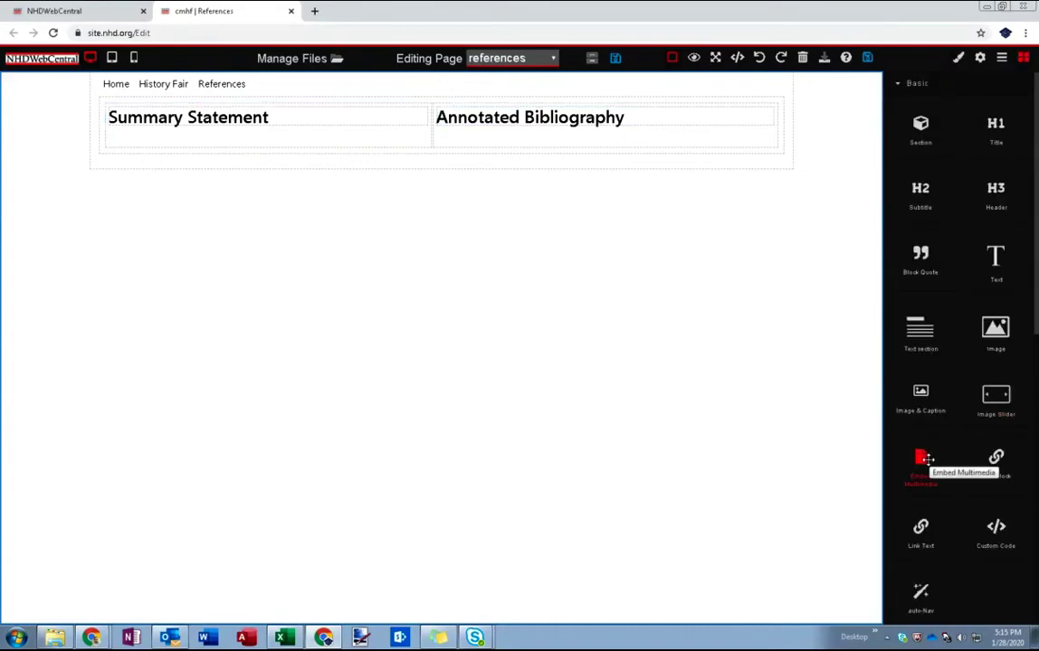
{"action": "left_click_drag", "start_coordinate": [921, 460], "coordinate": [307, 133]}
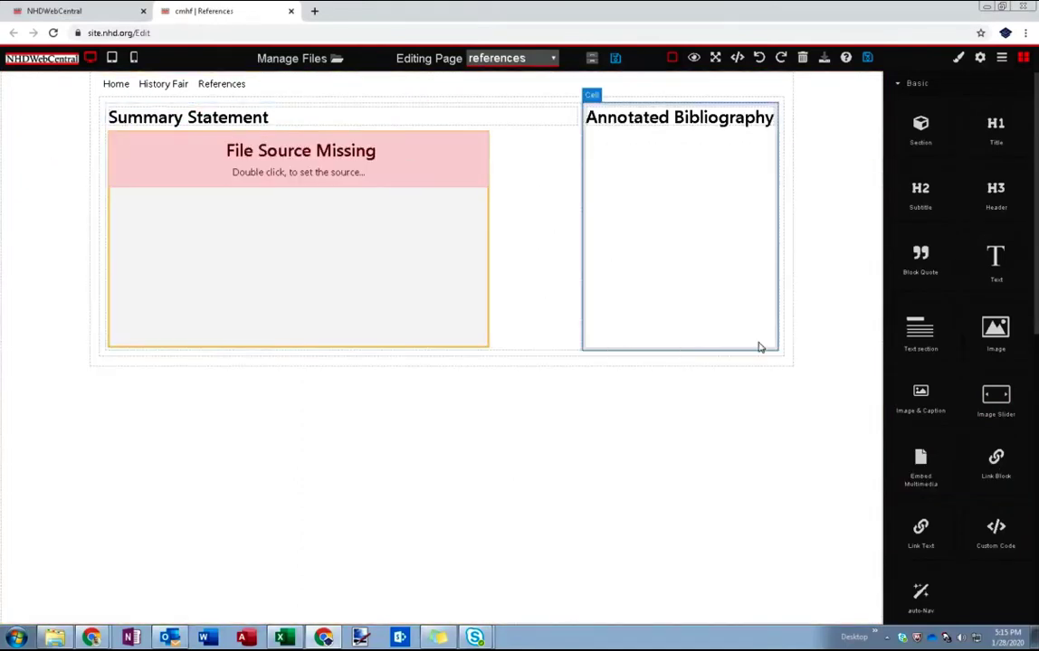
{"action": "mouse_move", "coordinate": [920, 460]}
{"action": "left_mouse_down"}
{"action": "mouse_move", "coordinate": [870, 450]}
{"action": "mouse_move", "coordinate": [717, 233]}
{"action": "left_mouse_up"}
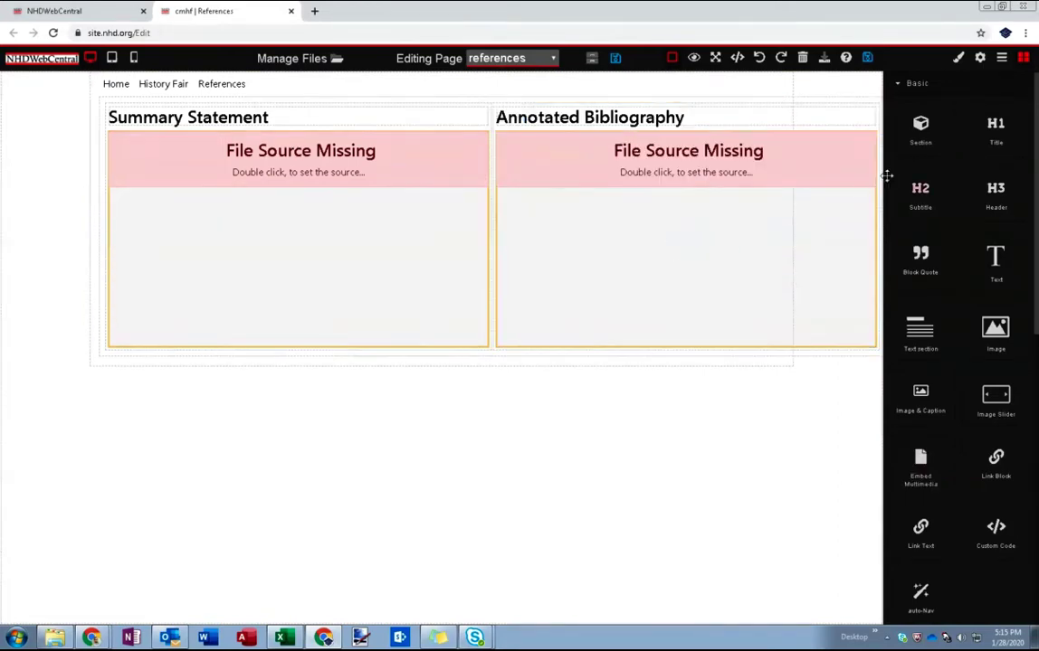
{"action": "left_click", "coordinate": [527, 232]}
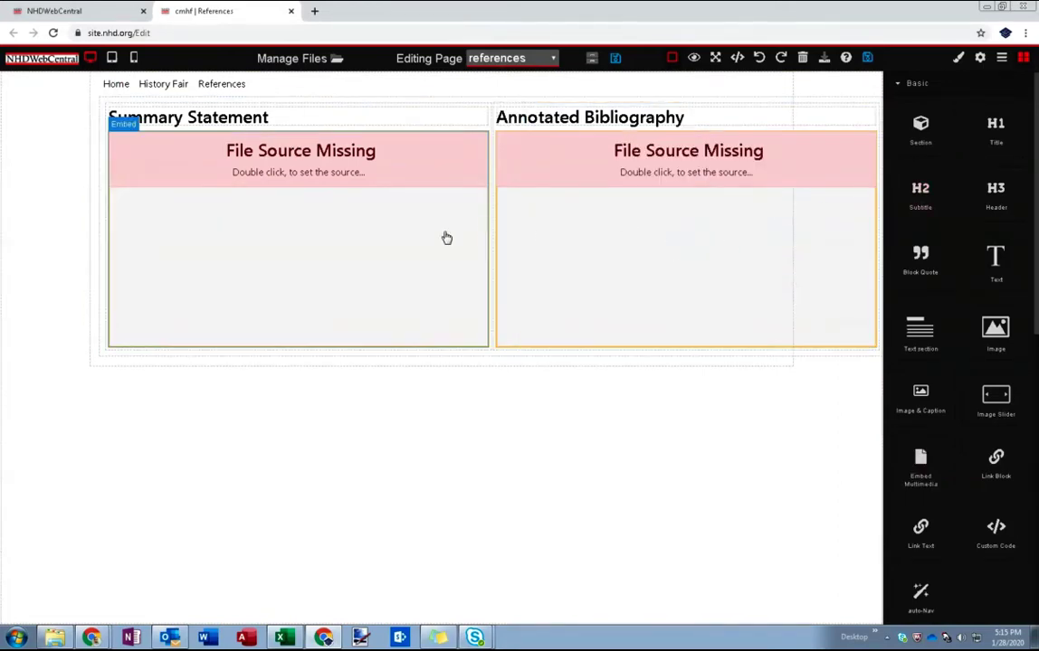
- Upload the SUMMARY STATEMENT PDF from the desktop's sample source files folder and set it as the source of the Summary Statement embed
{"action": "double_click", "coordinate": [306, 198]}
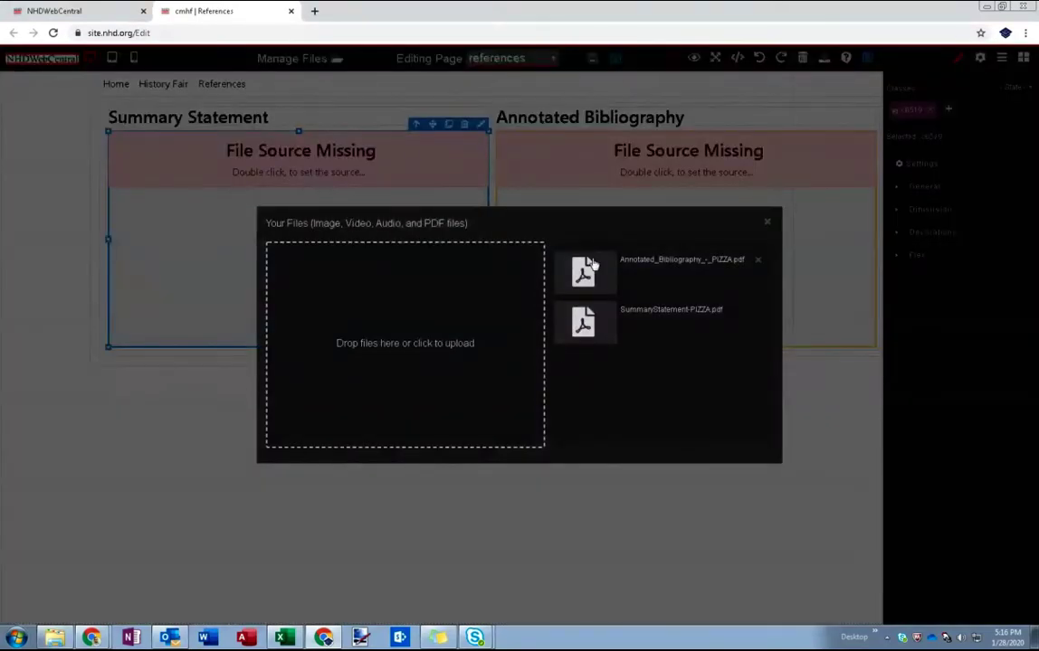
{"action": "left_click", "coordinate": [458, 321]}
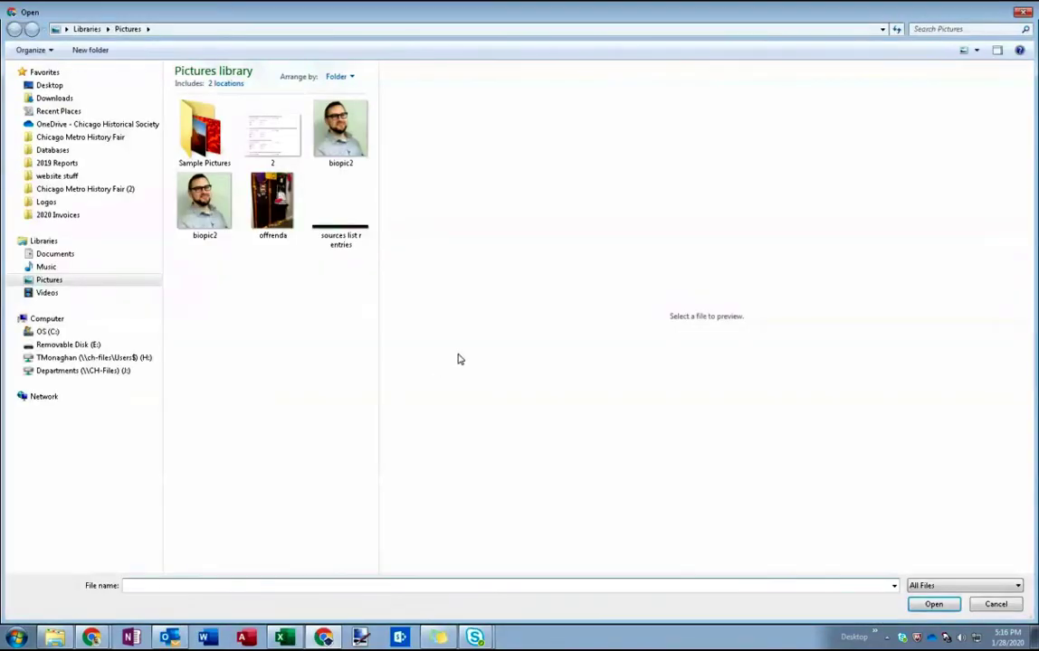
{"action": "left_click", "coordinate": [45, 86]}
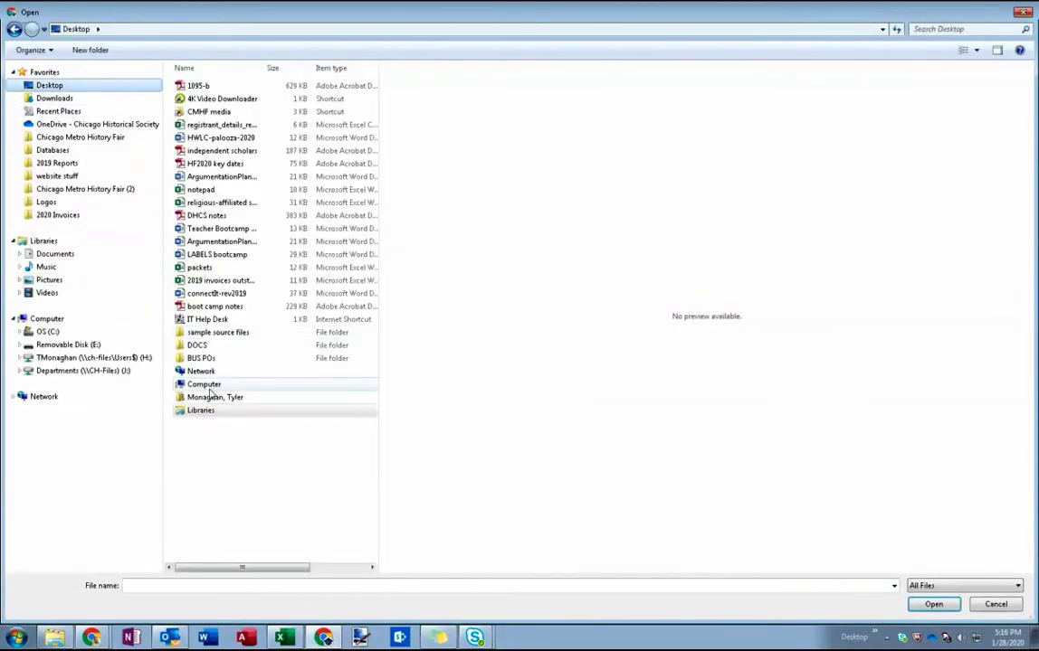
{"action": "double_click", "coordinate": [217, 332]}
{"action": "left_click_drag", "start_coordinate": [234, 219], "coordinate": [303, 272]}
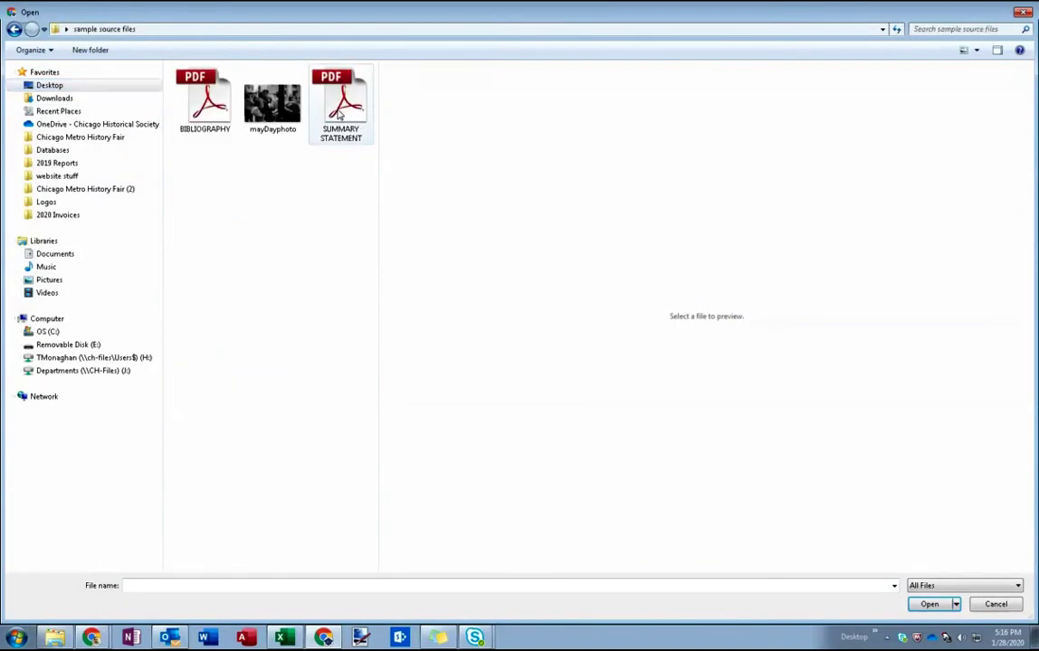
{"action": "double_click", "coordinate": [339, 111]}
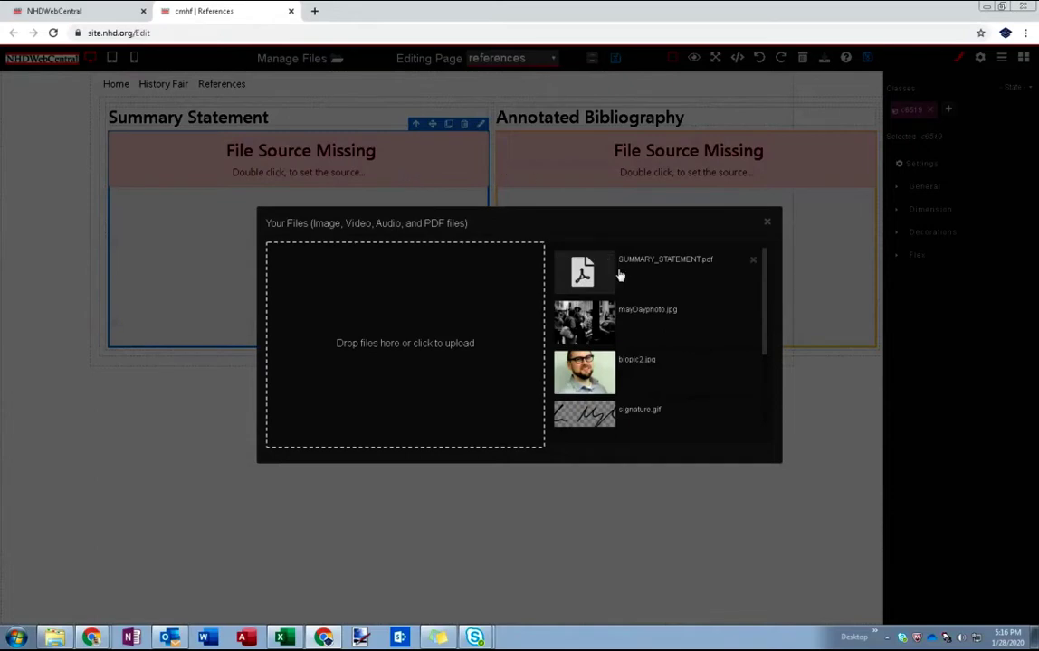
{"action": "left_click", "coordinate": [596, 277]}
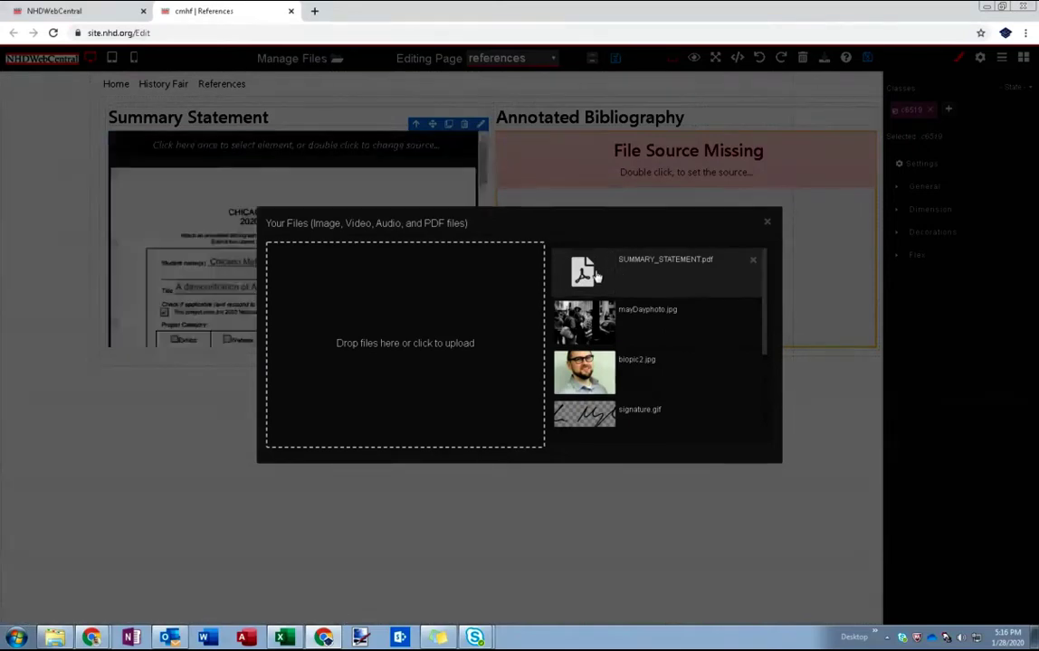
{"action": "left_click", "coordinate": [767, 225]}
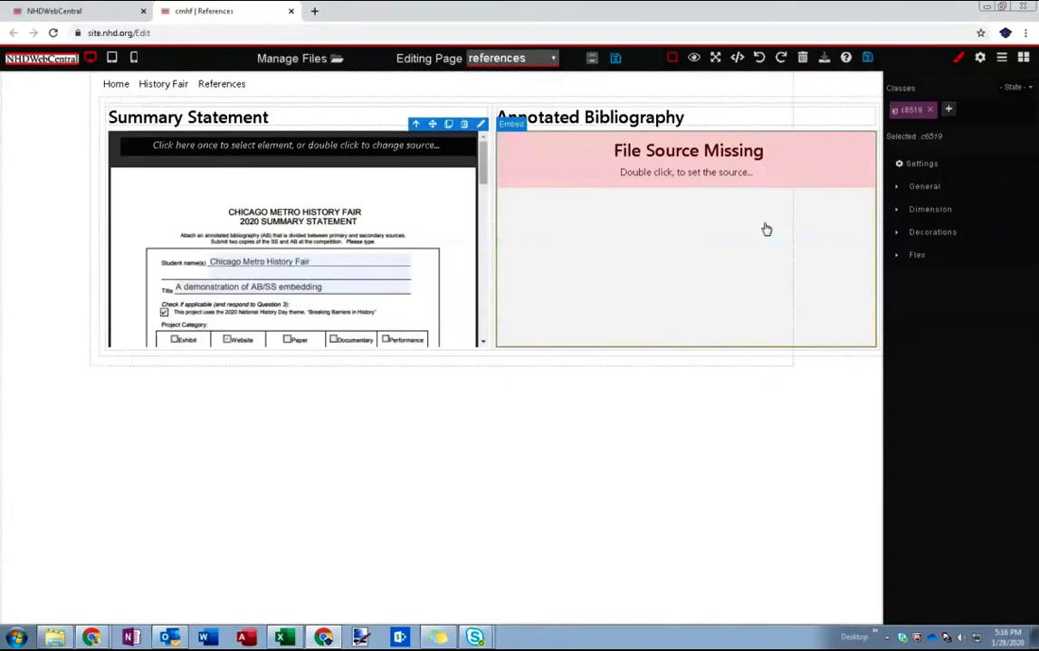
- Upload the BIBLIOGRAPHY PDF from the sample source files folder and set it as the source of the Annotated Bibliography embed
{"action": "double_click", "coordinate": [605, 230]}
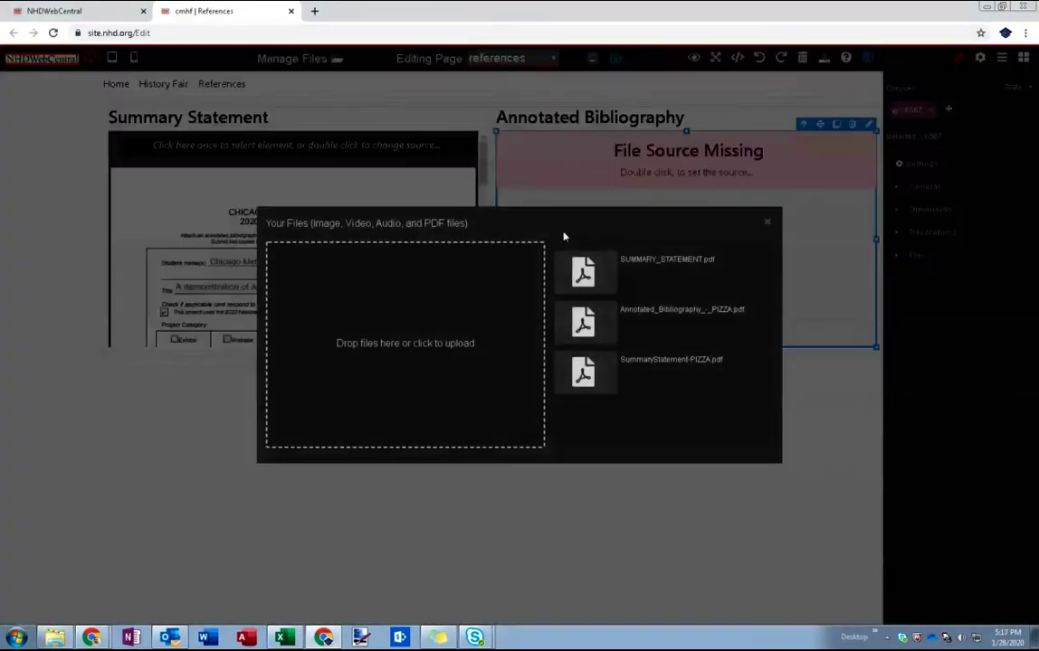
{"action": "left_click", "coordinate": [492, 295]}
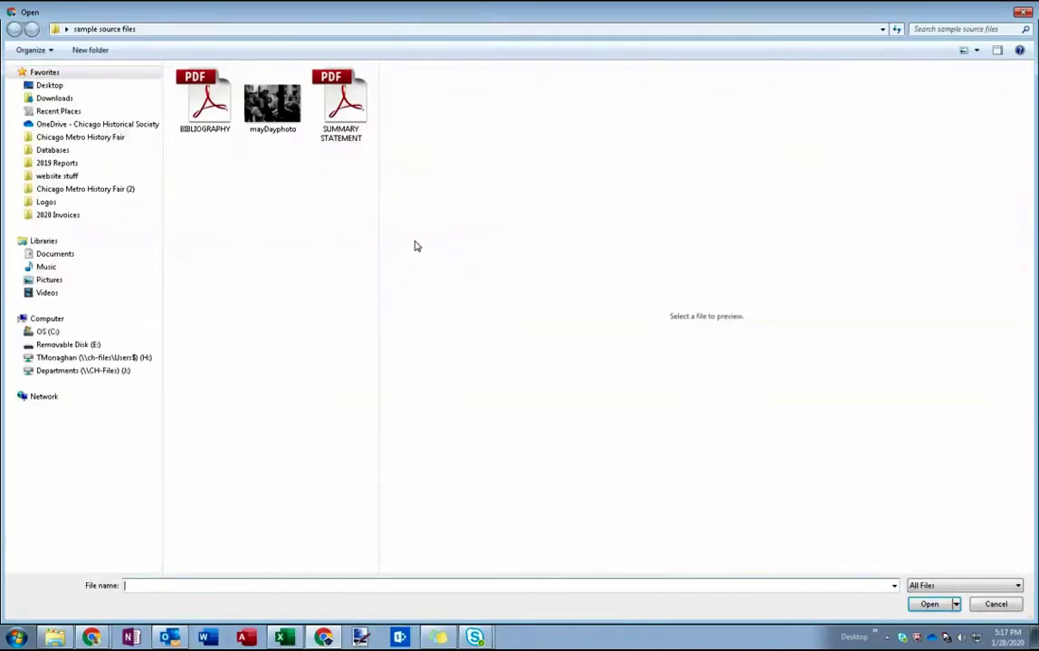
{"action": "double_click", "coordinate": [208, 109]}
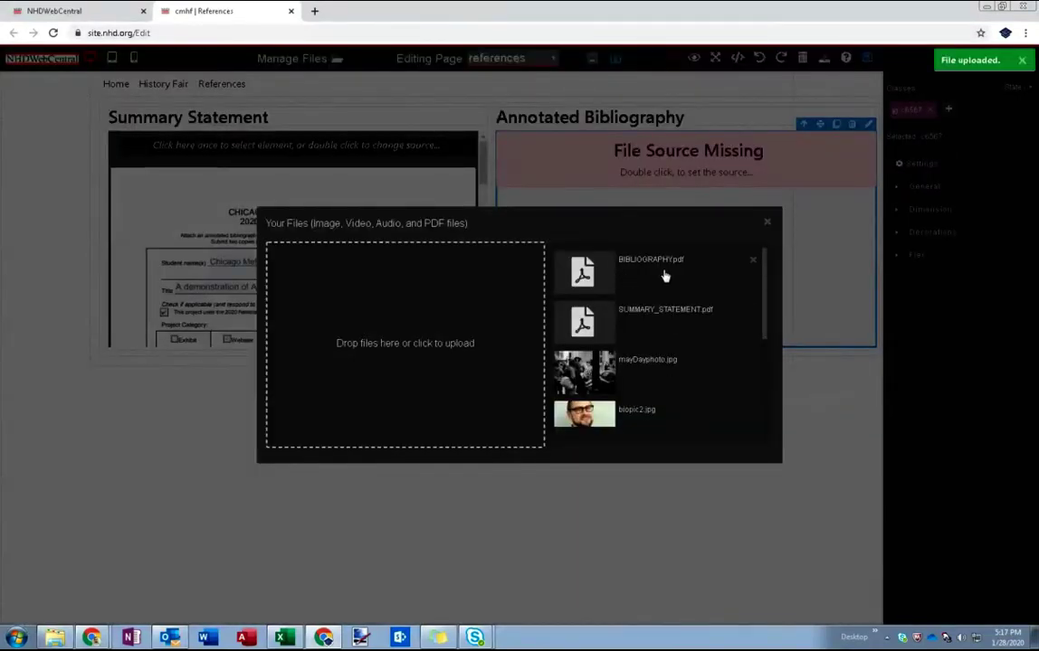
{"action": "left_click", "coordinate": [665, 276]}
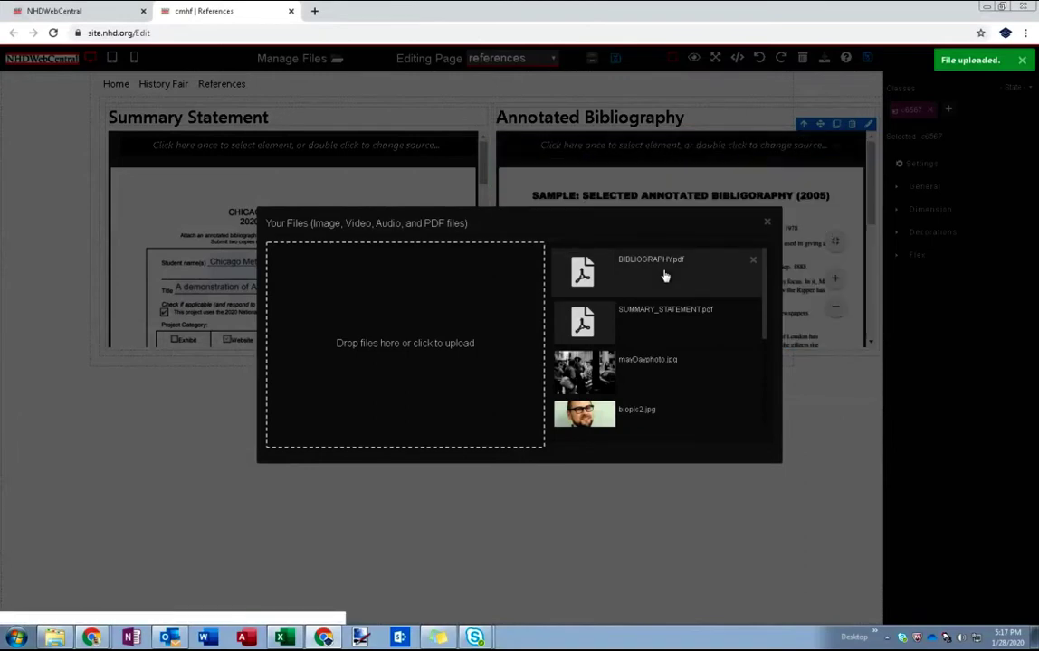
{"action": "left_click", "coordinate": [767, 223]}
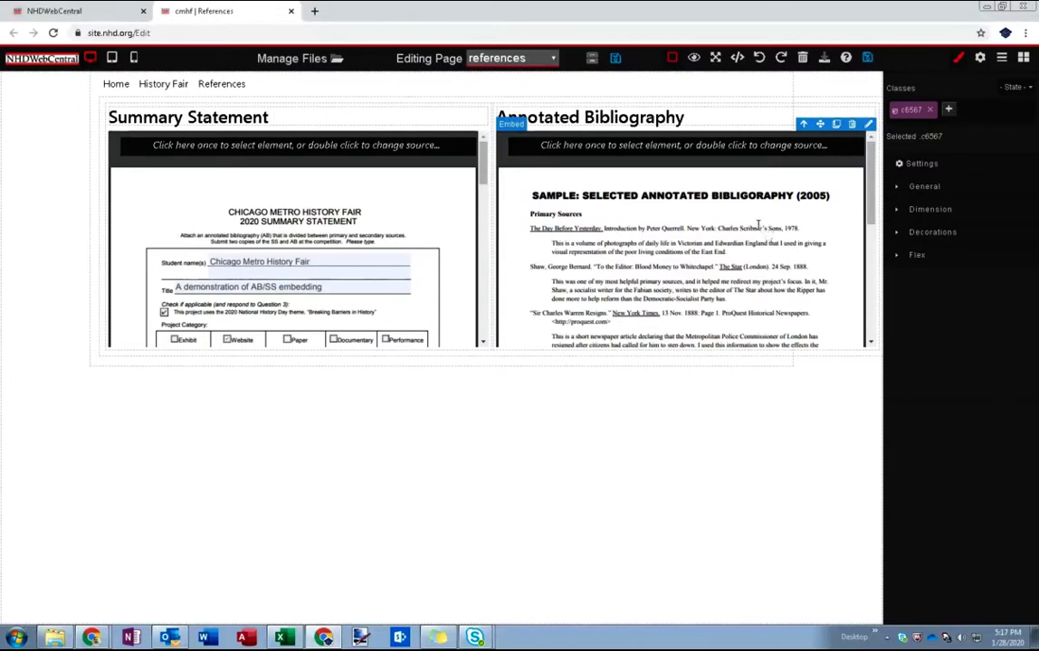
- Save the references page and preview it, looking through both embedded PDFs
{"action": "left_click", "coordinate": [865, 59]}
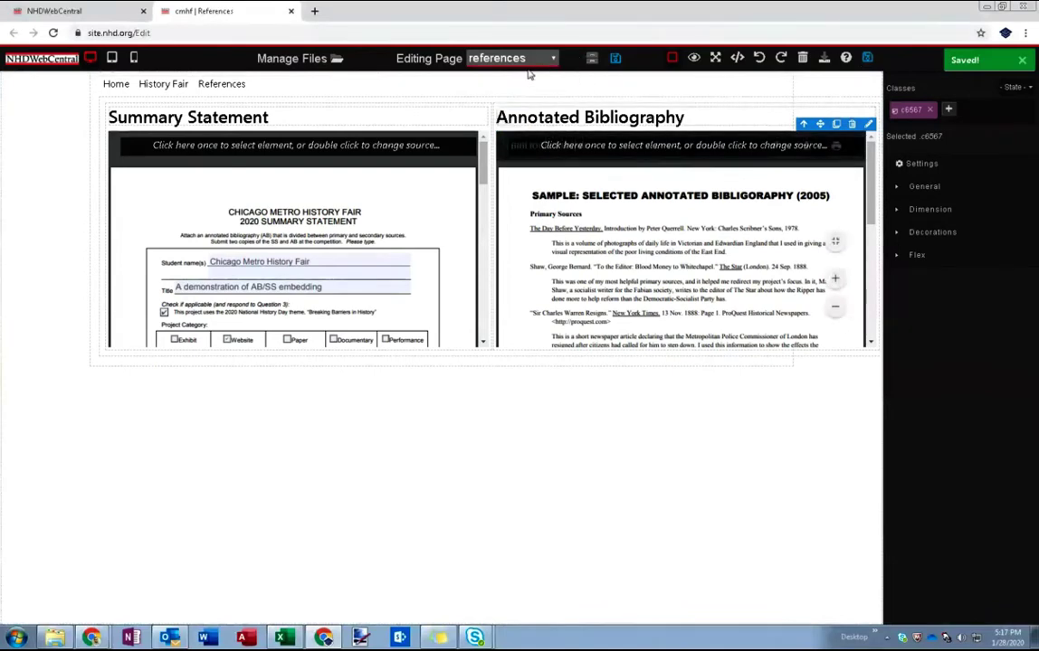
{"action": "left_click", "coordinate": [693, 59]}
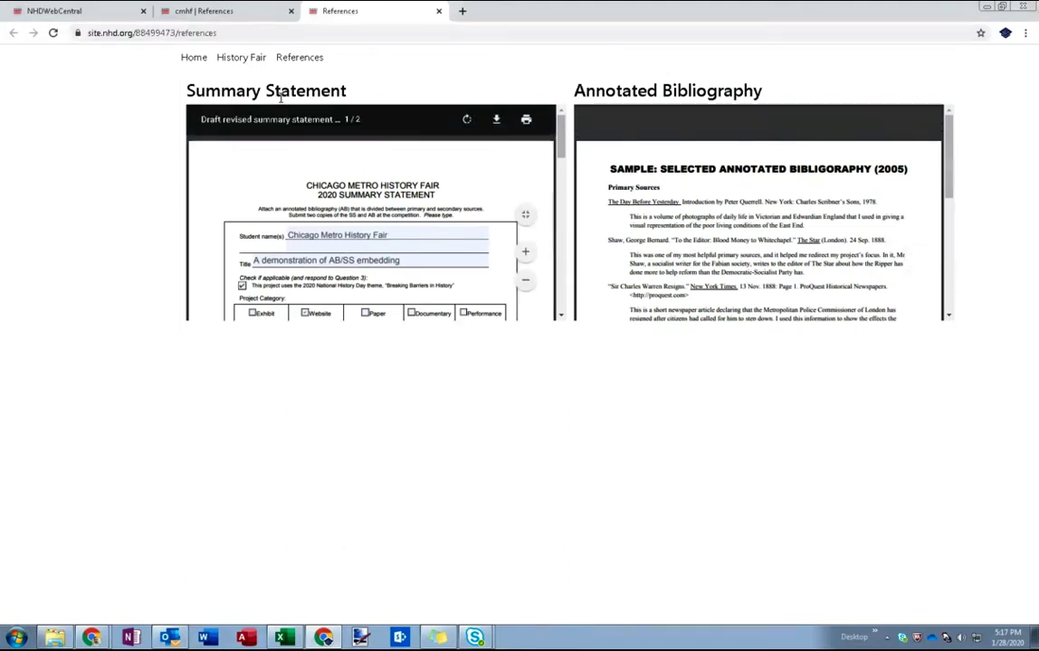
{"action": "mouse_move", "coordinate": [560, 131]}
{"action": "left_mouse_down"}
{"action": "mouse_move", "coordinate": [565, 247]}
{"action": "mouse_move", "coordinate": [561, 149]}
{"action": "left_mouse_up"}
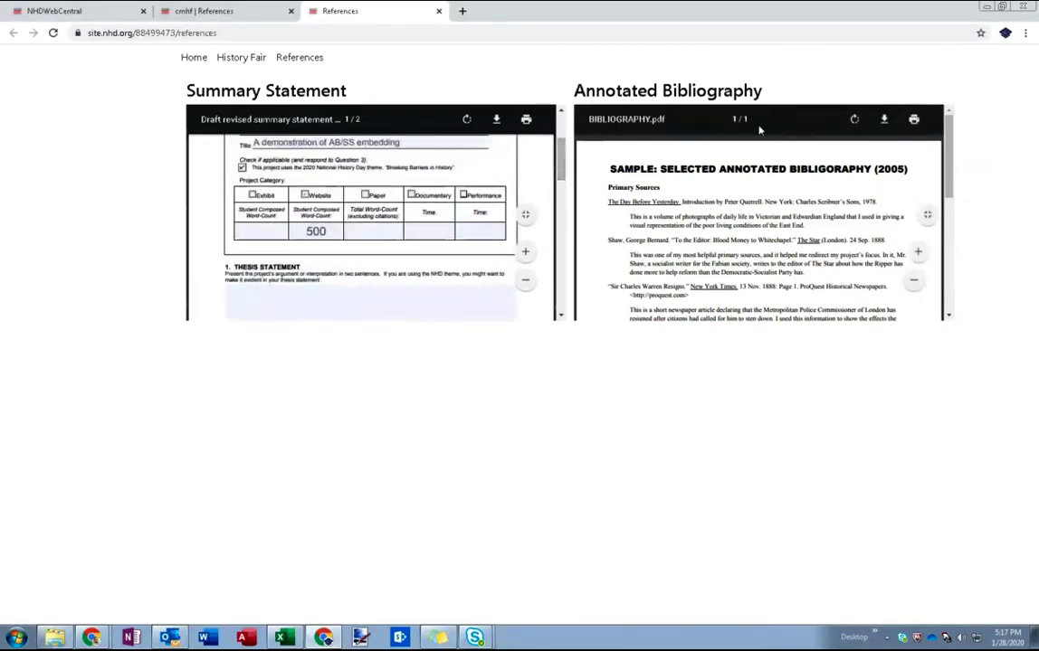
{"action": "mouse_move", "coordinate": [948, 136]}
{"action": "left_mouse_down"}
{"action": "mouse_move", "coordinate": [948, 237]}
{"action": "mouse_move", "coordinate": [958, 148]}
{"action": "left_mouse_up"}
- View the preview in a smaller browser window, clearing the Outlook and Excel windows from behind it
{"action": "double_click", "coordinate": [913, 7]}
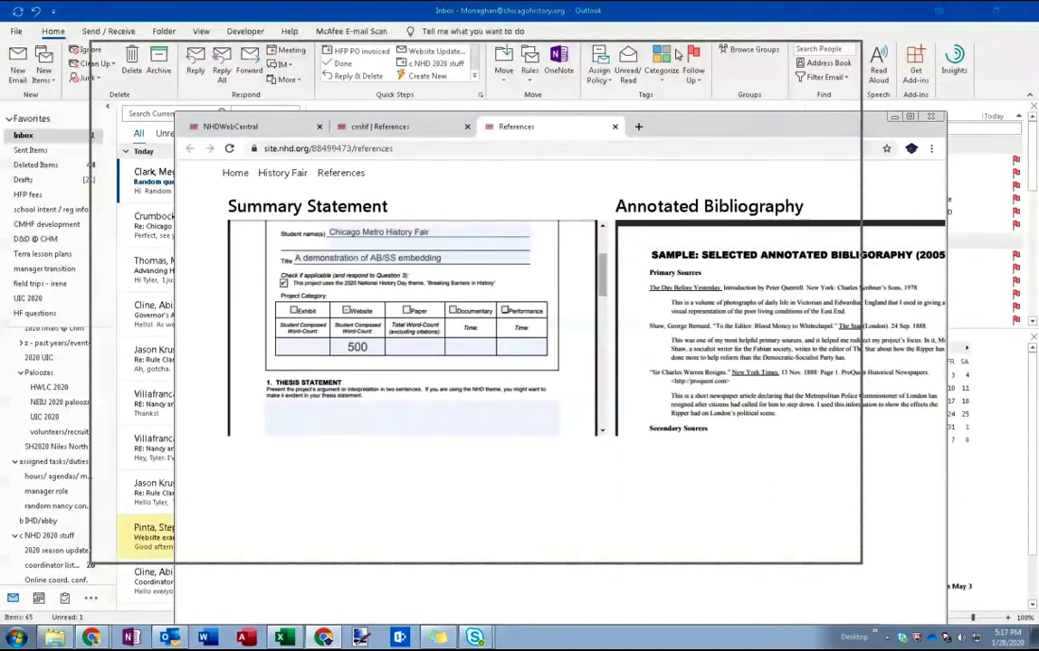
{"action": "left_click_drag", "start_coordinate": [760, 125], "coordinate": [676, 53]}
{"action": "left_click", "coordinate": [939, 13]}
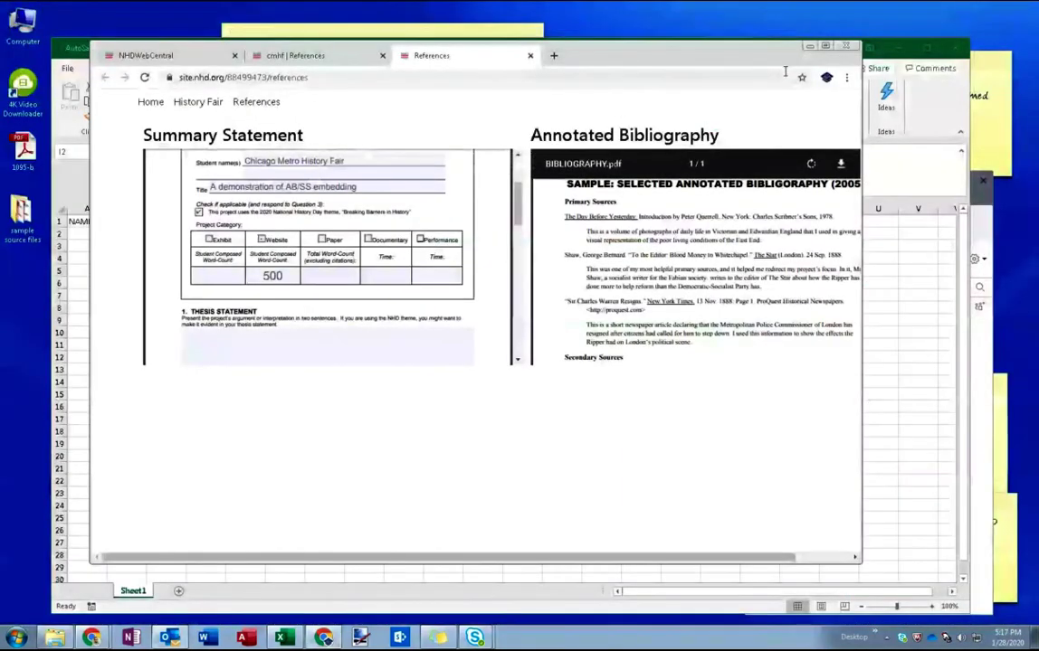
{"action": "left_click", "coordinate": [883, 51]}
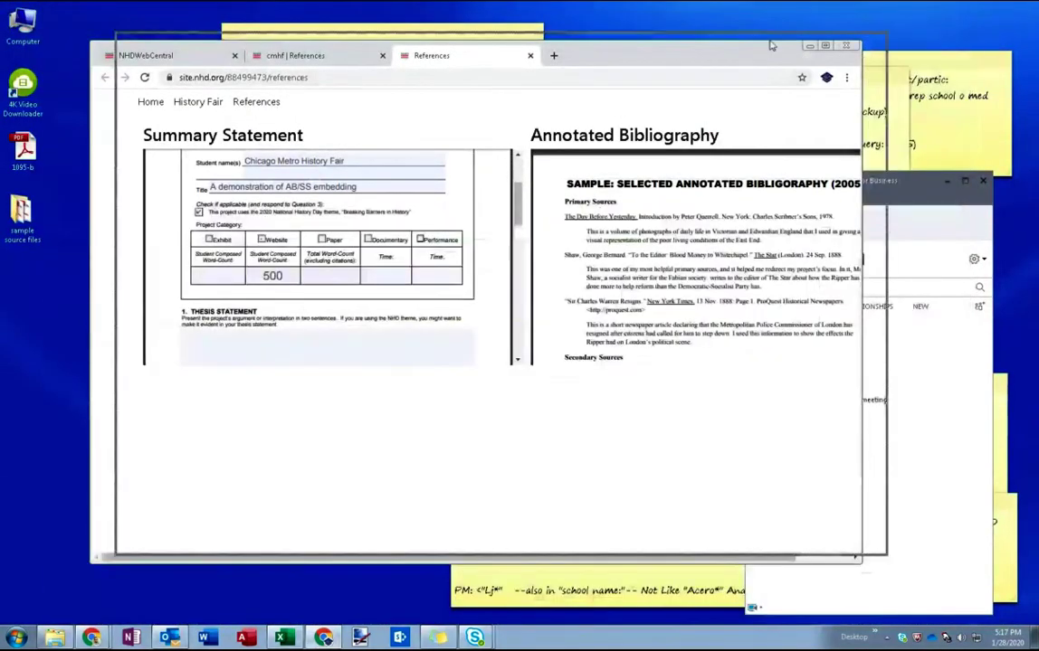
{"action": "left_click_drag", "start_coordinate": [754, 43], "coordinate": [778, 35]}
{"action": "left_click", "coordinate": [850, 37]}
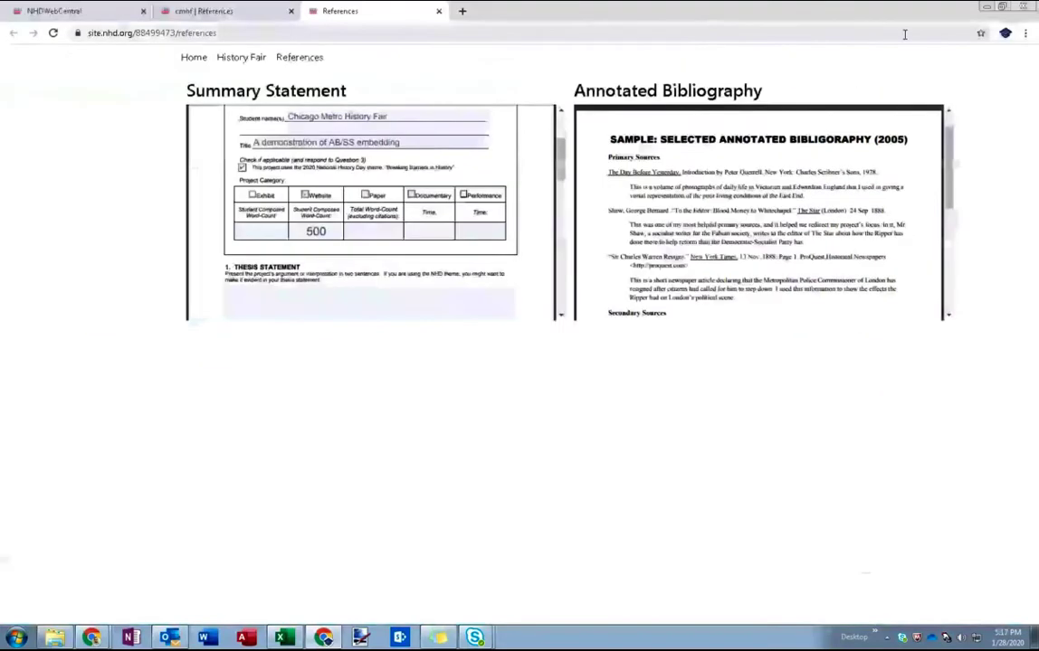
- Check how the embedded PDFs display in a narrowed browser window, restore its full size and close the preview
{"action": "left_click", "coordinate": [1001, 7]}
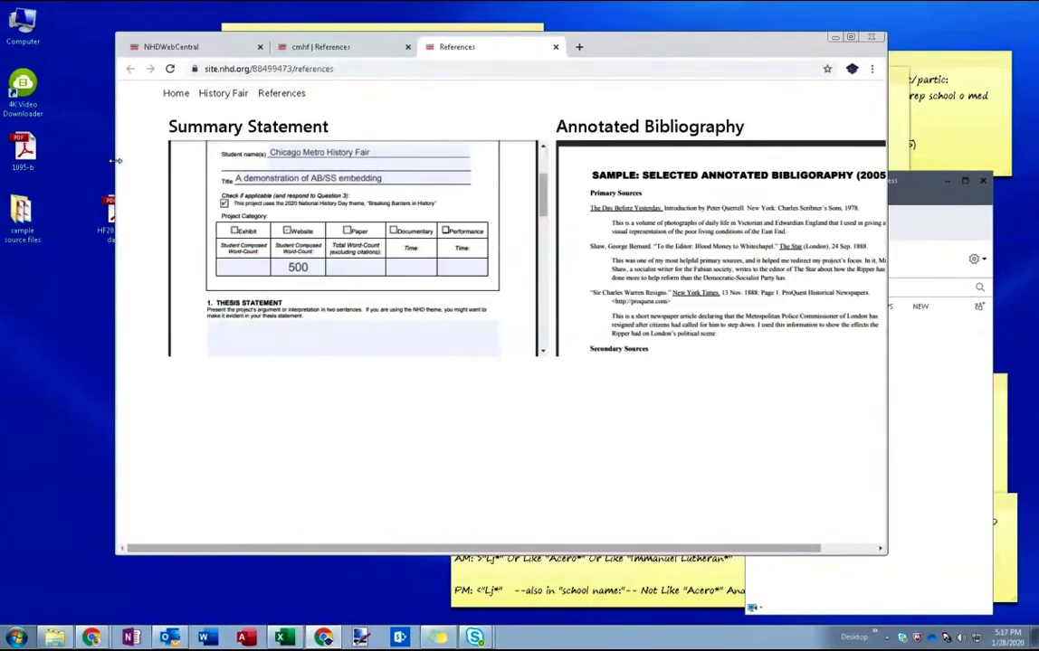
{"action": "left_click_drag", "start_coordinate": [115, 161], "coordinate": [399, 161]}
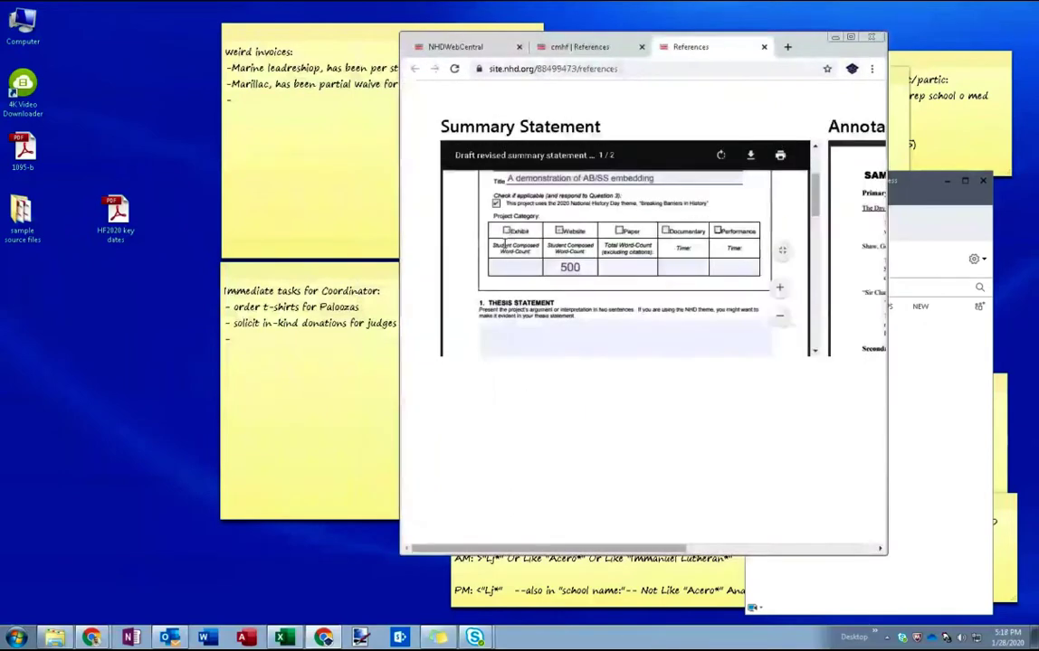
{"action": "scroll", "coordinate": [501, 246], "scroll_direction": "down", "scroll_amount": 10}
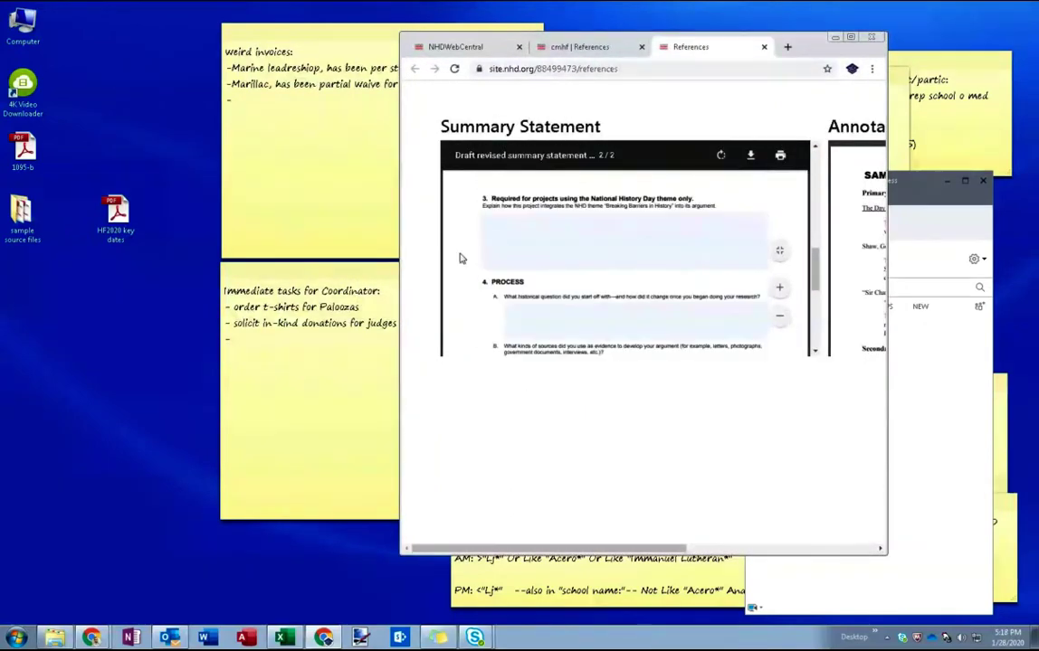
{"action": "scroll", "coordinate": [443, 261], "scroll_direction": "down", "scroll_amount": 1}
{"action": "left_click_drag", "start_coordinate": [400, 250], "coordinate": [106, 237]}
{"action": "double_click", "coordinate": [677, 45]}
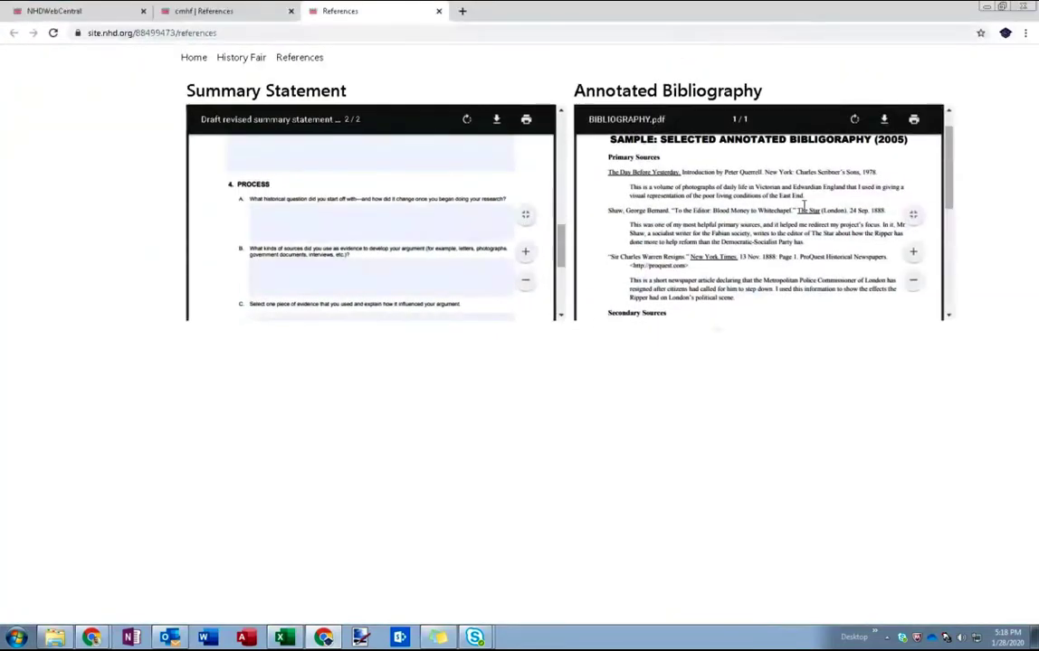
{"action": "left_click", "coordinate": [439, 11]}
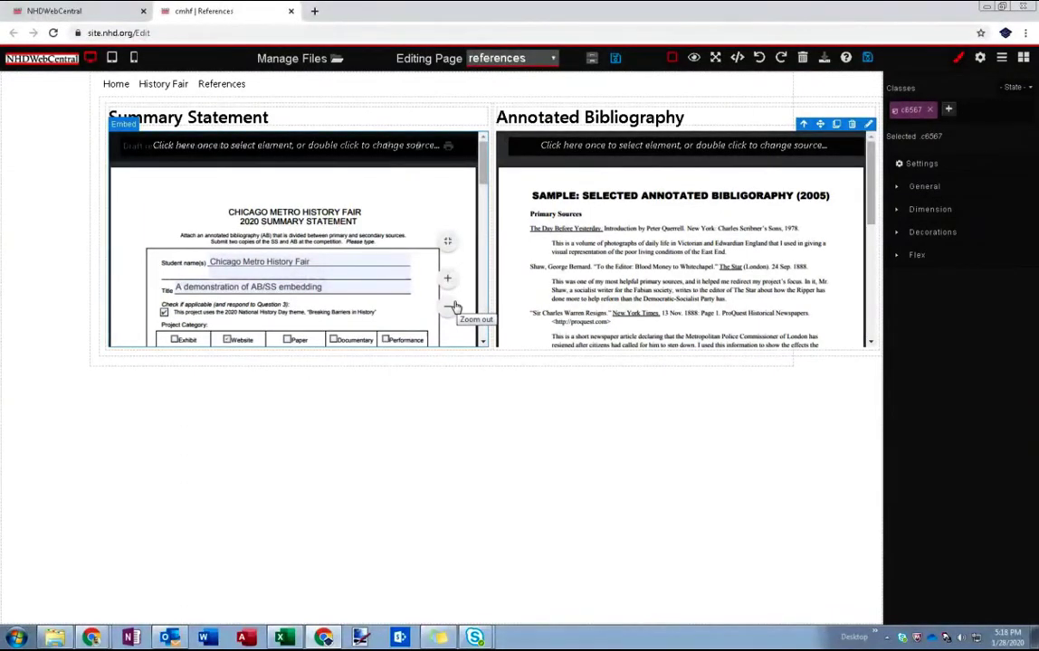
- Set the width of the Summary Statement embed to 100% in its dimension settings
{"action": "left_click", "coordinate": [220, 148]}
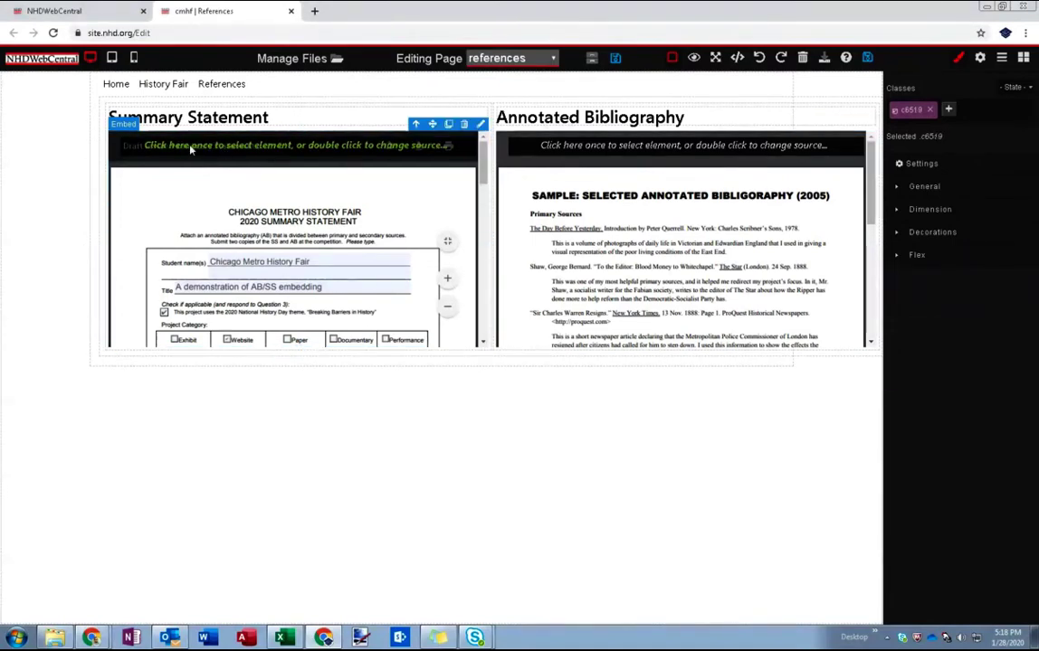
{"action": "left_click", "coordinate": [960, 59]}
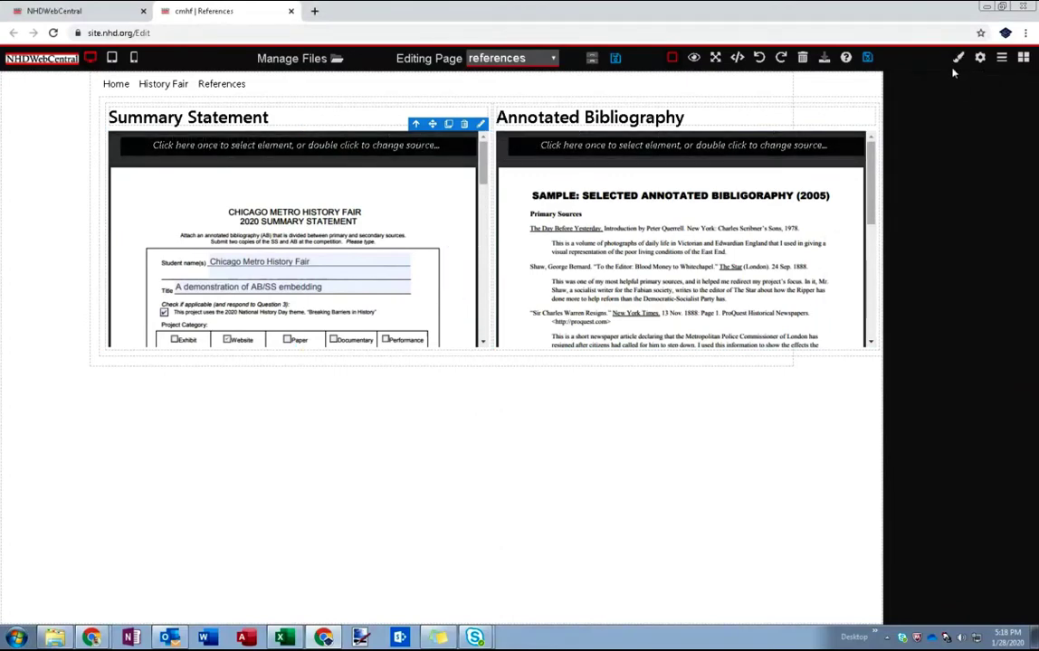
{"action": "left_click", "coordinate": [183, 145]}
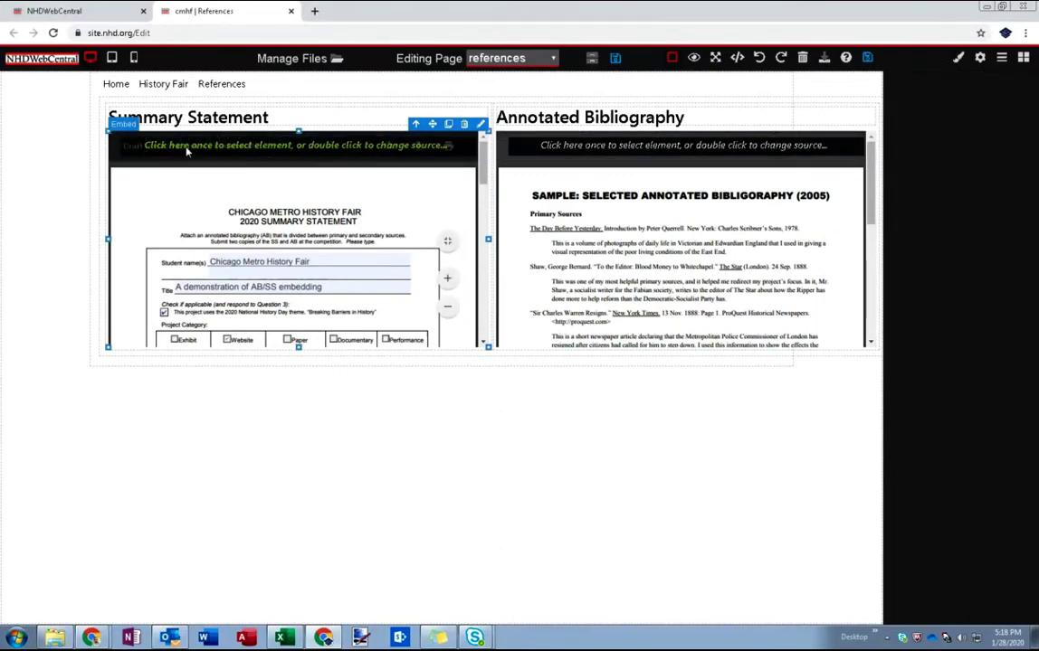
{"action": "left_click", "coordinate": [958, 57]}
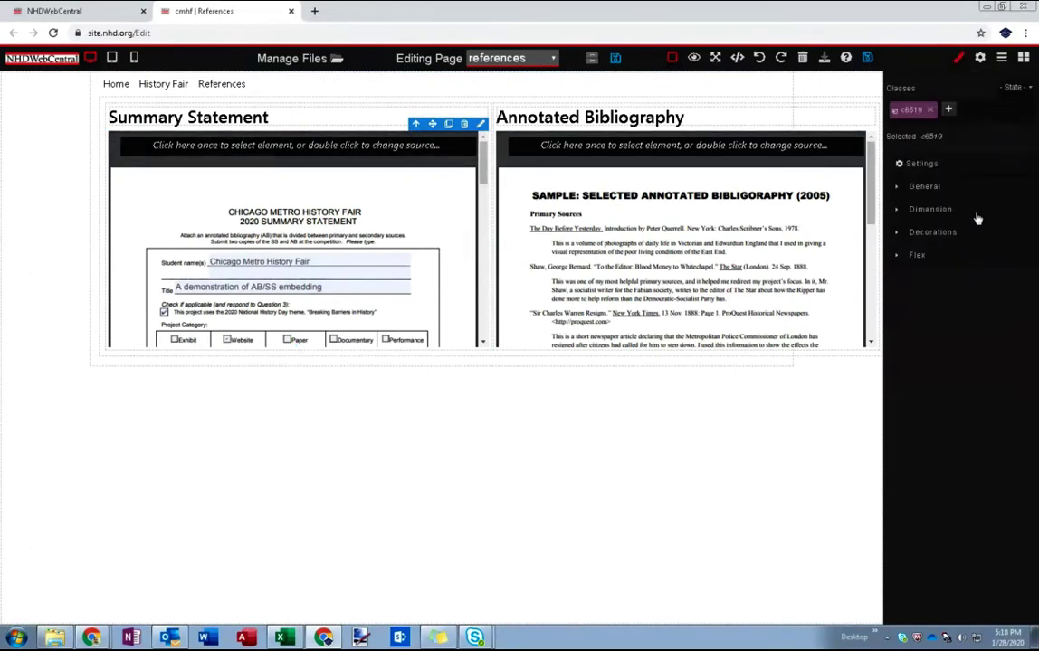
{"action": "left_click", "coordinate": [896, 213]}
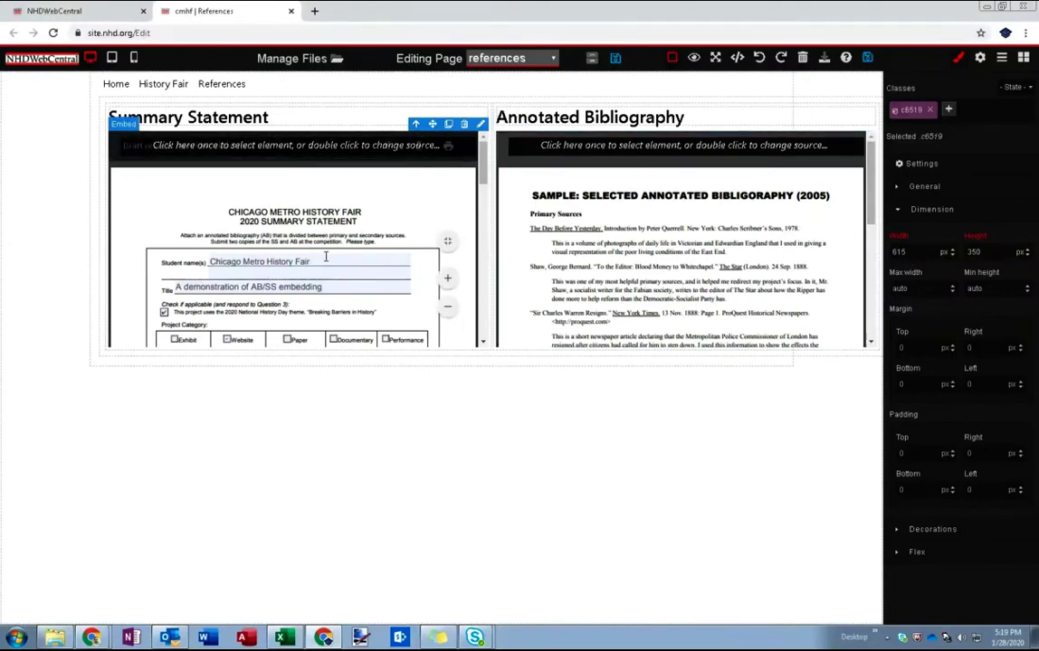
{"action": "left_click", "coordinate": [683, 144]}
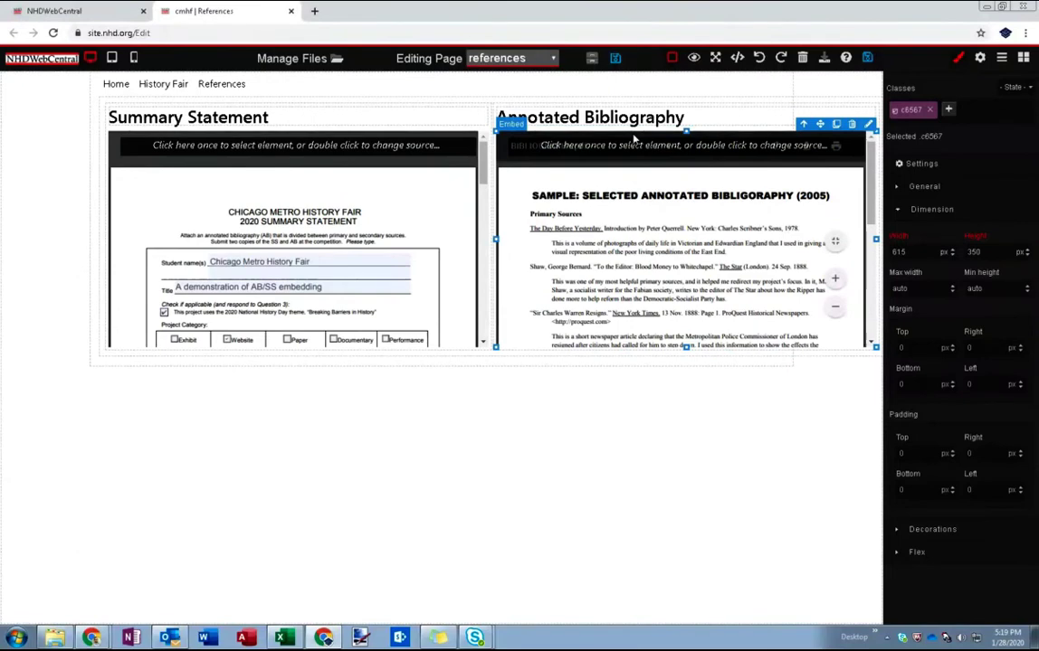
{"action": "left_click", "coordinate": [374, 151]}
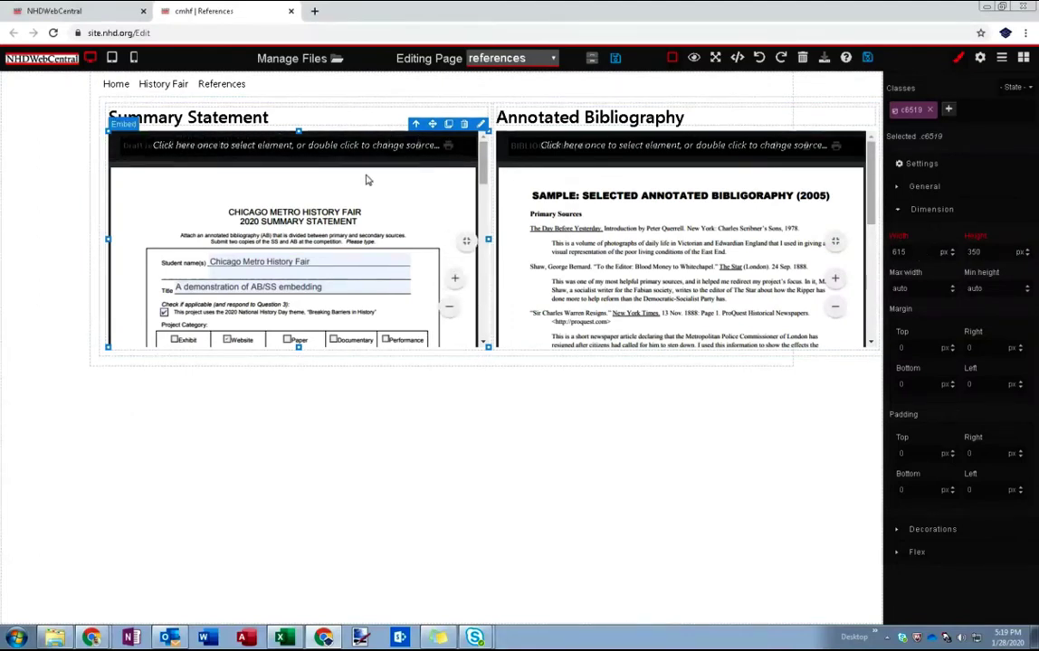
{"action": "double_click", "coordinate": [914, 253]}
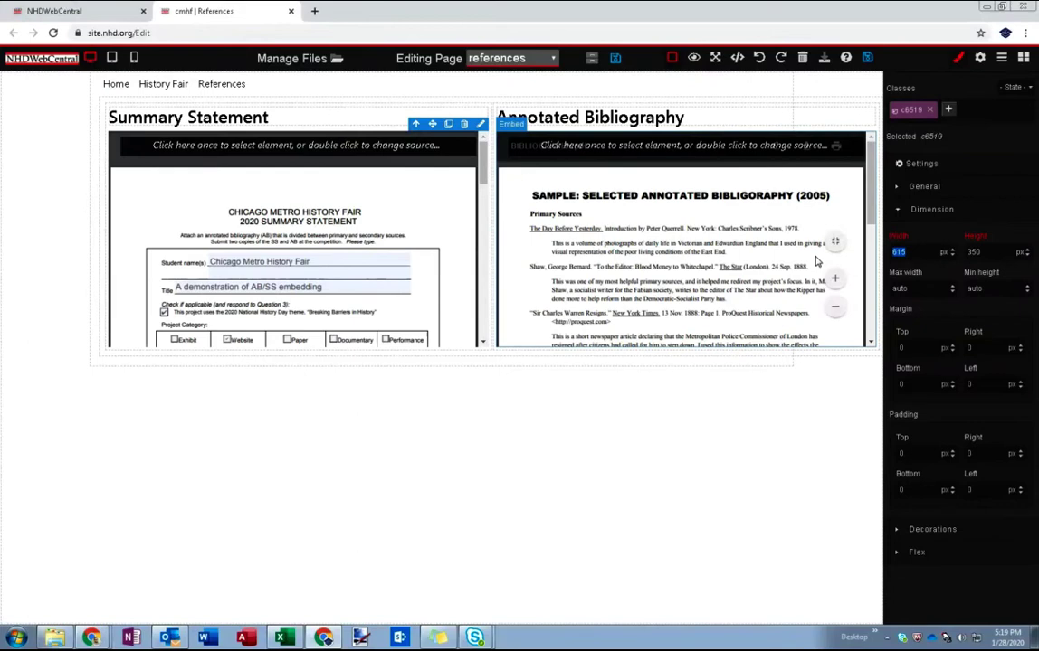
{"action": "type", "text": "100%"}
{"action": "key", "text": "Return"}
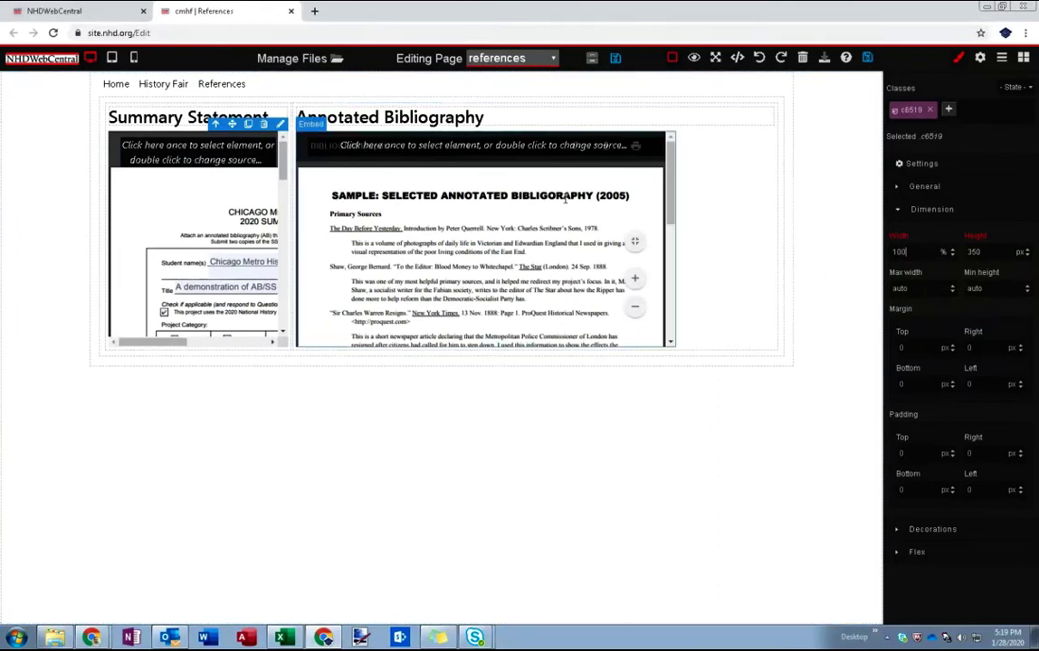
- Set the width of the Annotated Bibliography embed to 100%
{"action": "left_click", "coordinate": [374, 147]}
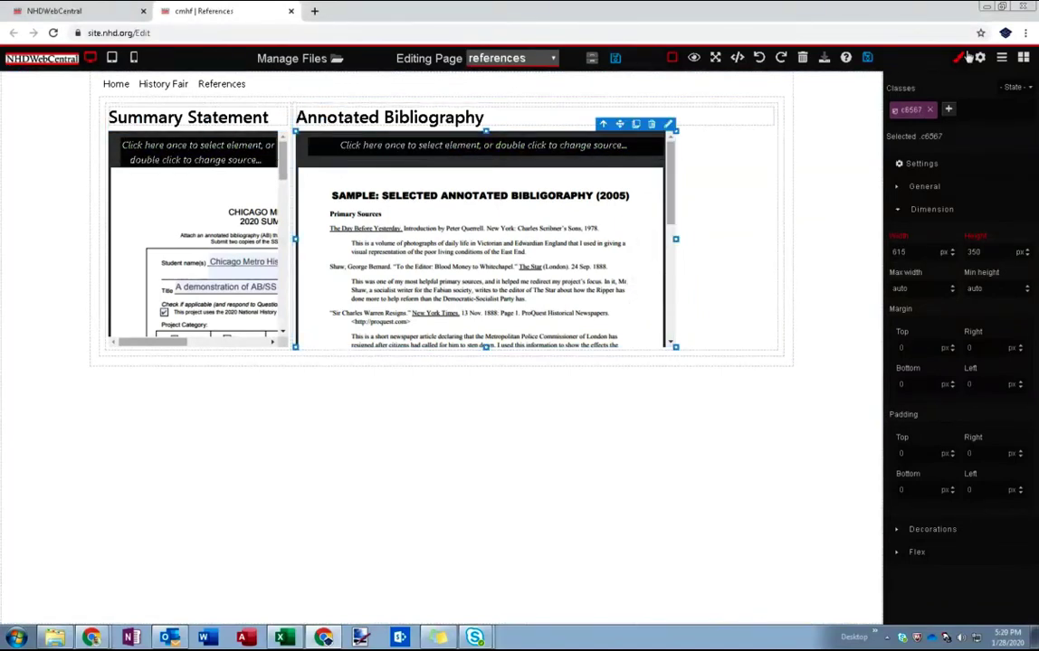
{"action": "left_click", "coordinate": [919, 208]}
{"action": "left_click", "coordinate": [919, 209]}
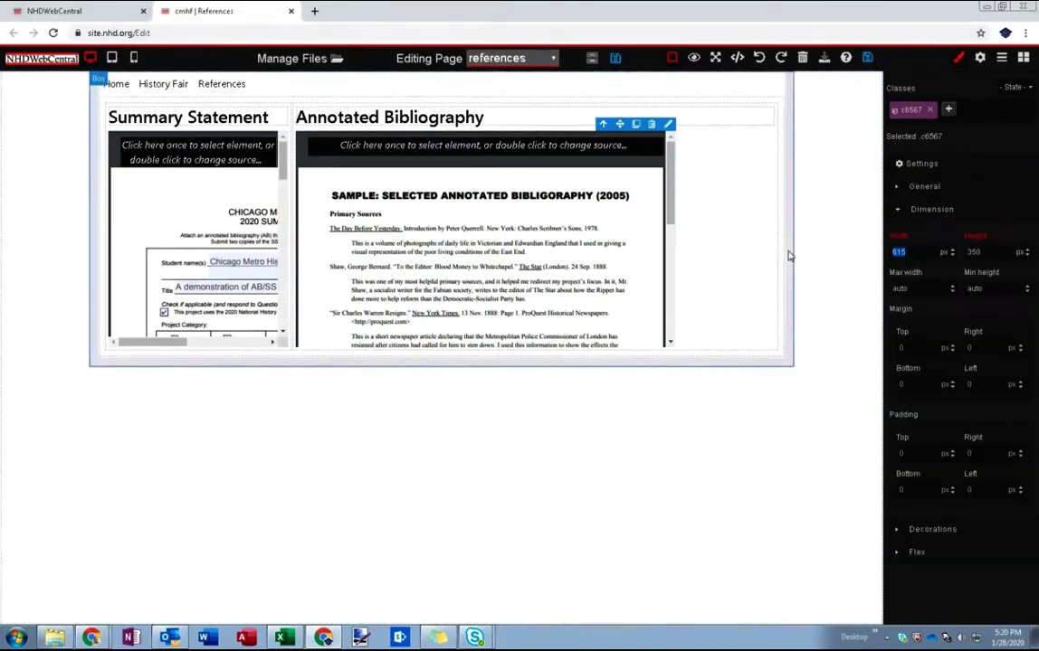
{"action": "double_click", "coordinate": [914, 254]}
{"action": "type", "text": "100"}
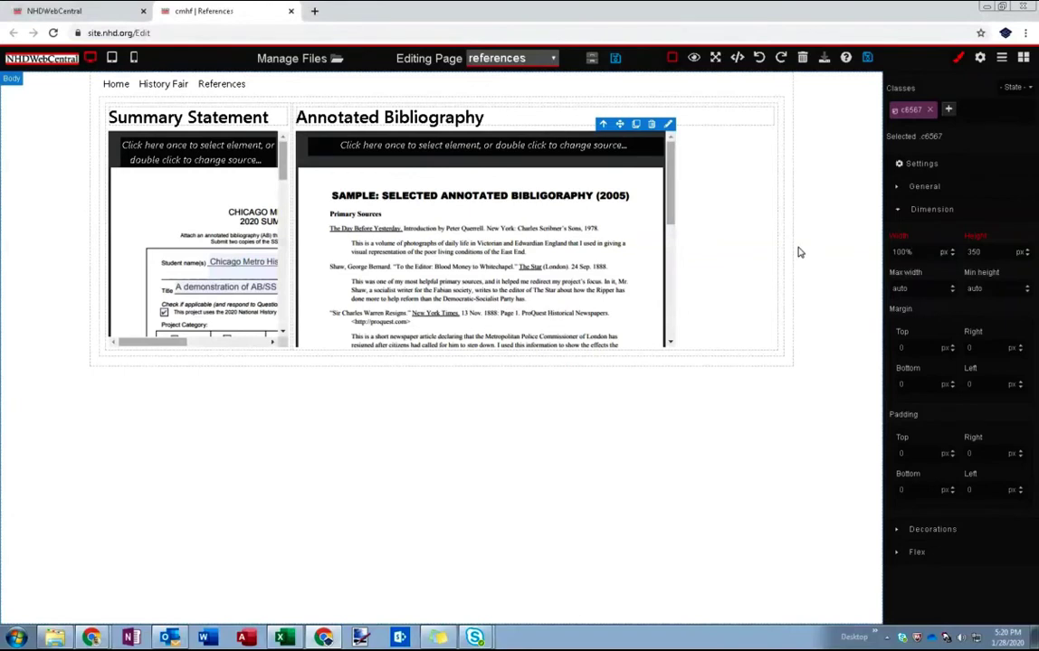
{"action": "key", "text": "Return"}
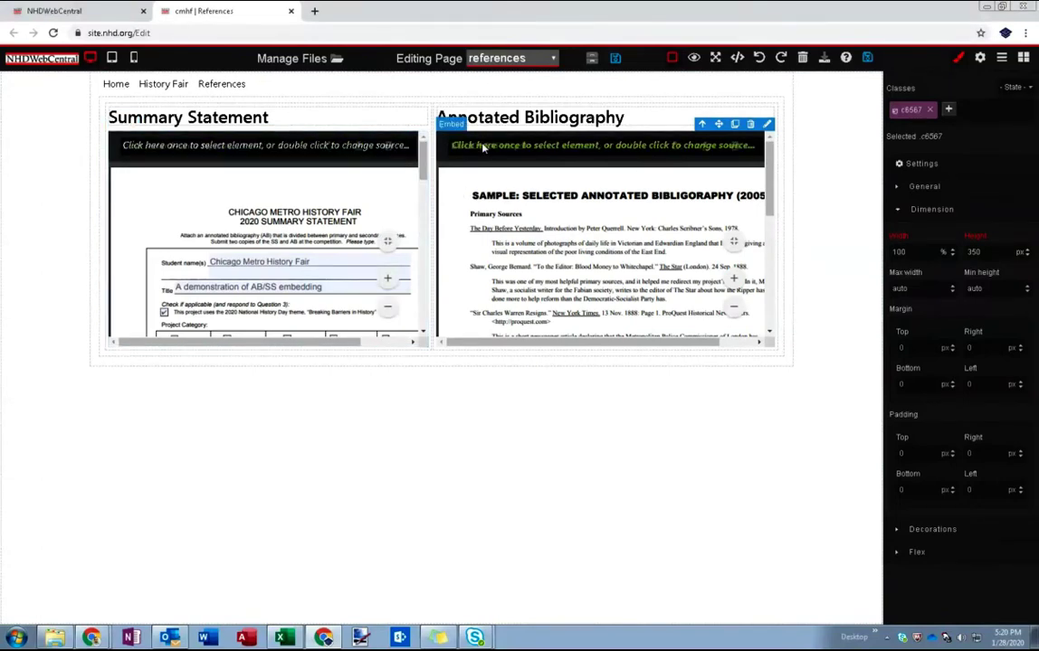
{"action": "left_click_drag", "start_coordinate": [347, 347], "coordinate": [249, 345]}
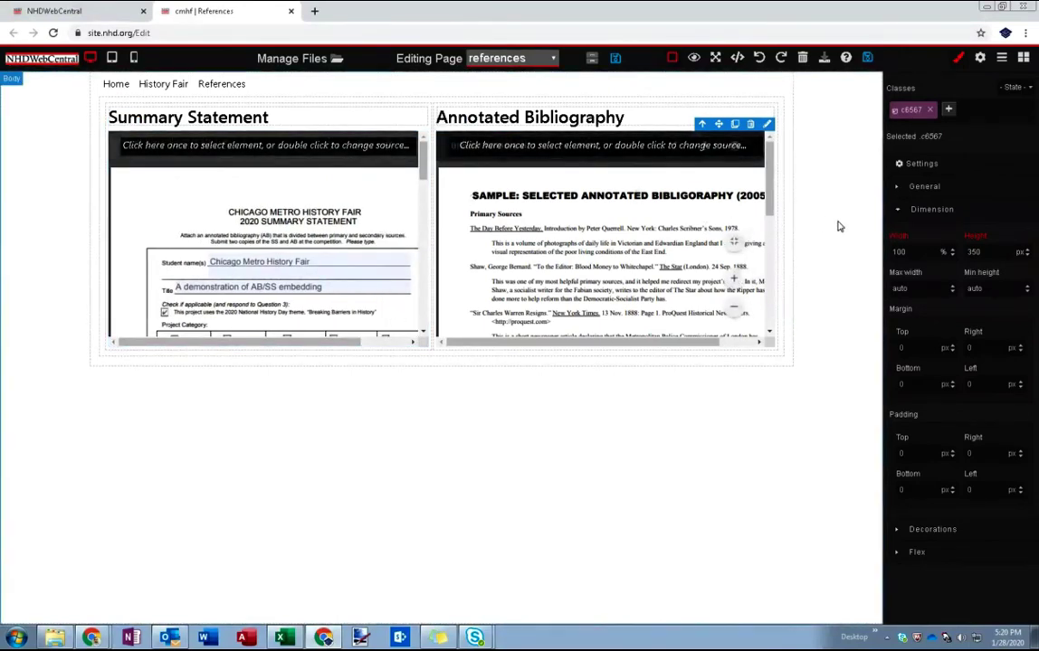
- Save the references page and preview it in a smaller browser window
{"action": "left_click", "coordinate": [867, 57]}
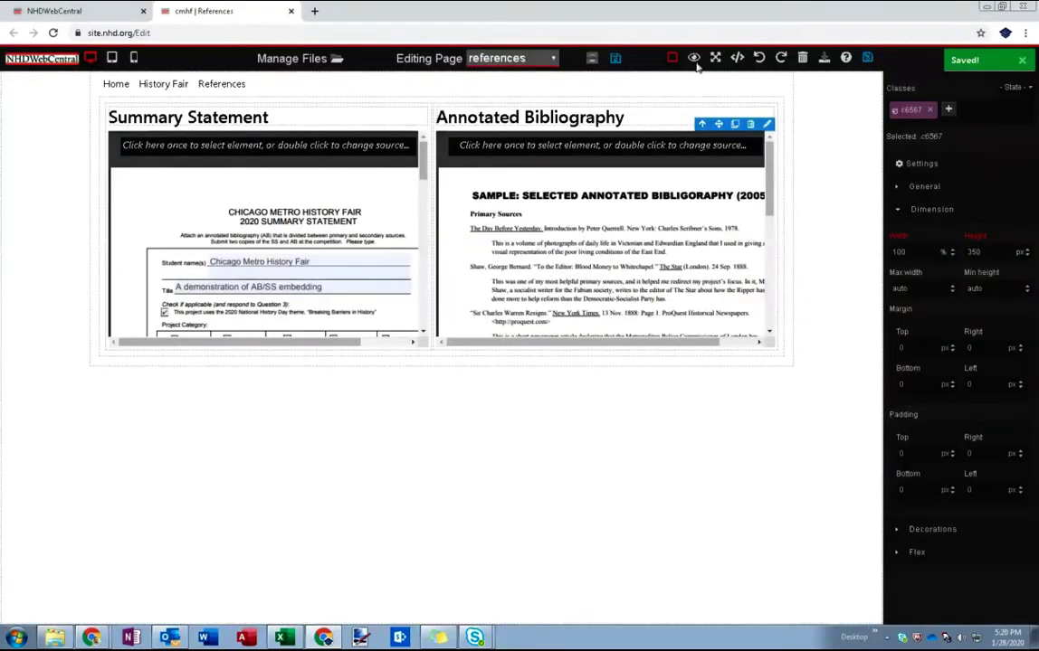
{"action": "left_click", "coordinate": [693, 58]}
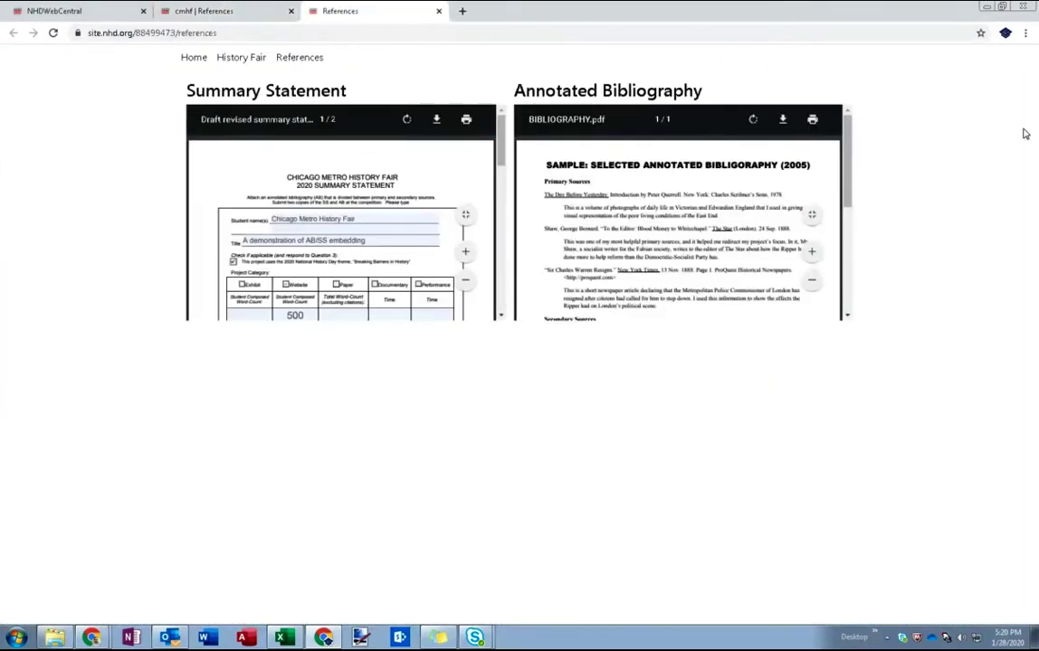
{"action": "left_click", "coordinate": [1001, 6]}
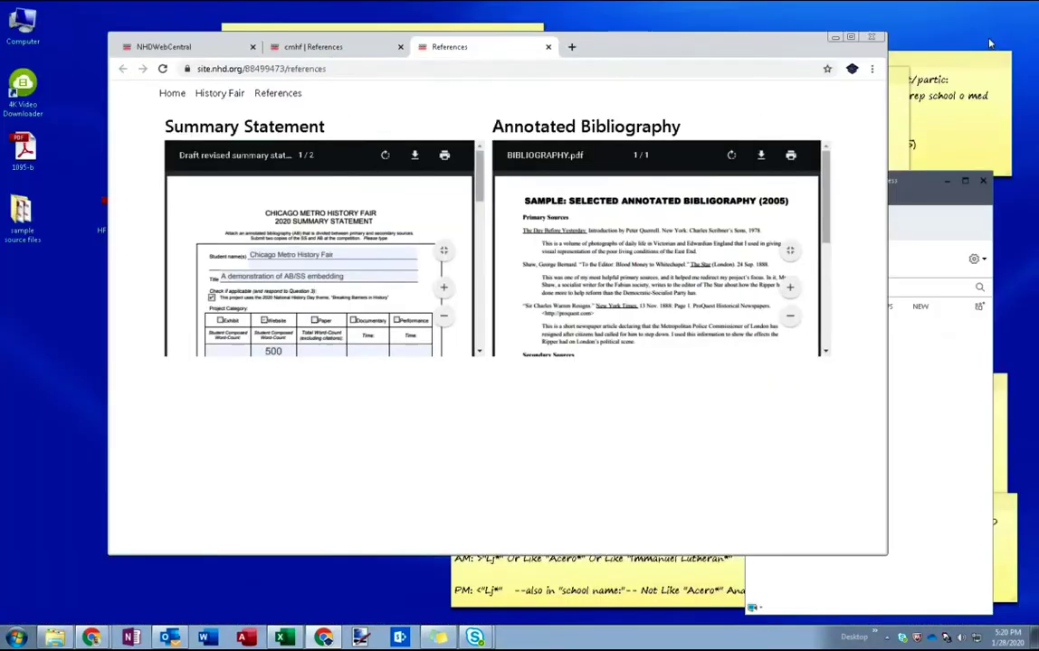
- Check how the embedded PDFs adapt as the preview window is narrowed and widened, and close the preview
{"action": "left_click", "coordinate": [888, 178]}
{"action": "left_click", "coordinate": [887, 168]}
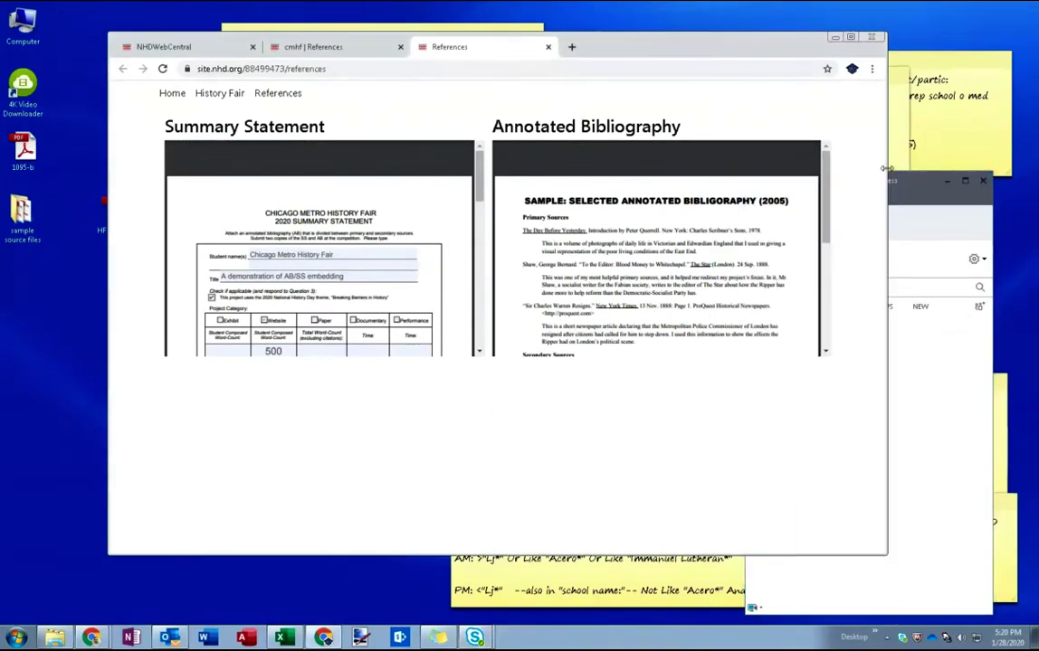
{"action": "left_click_drag", "start_coordinate": [886, 168], "coordinate": [574, 167]}
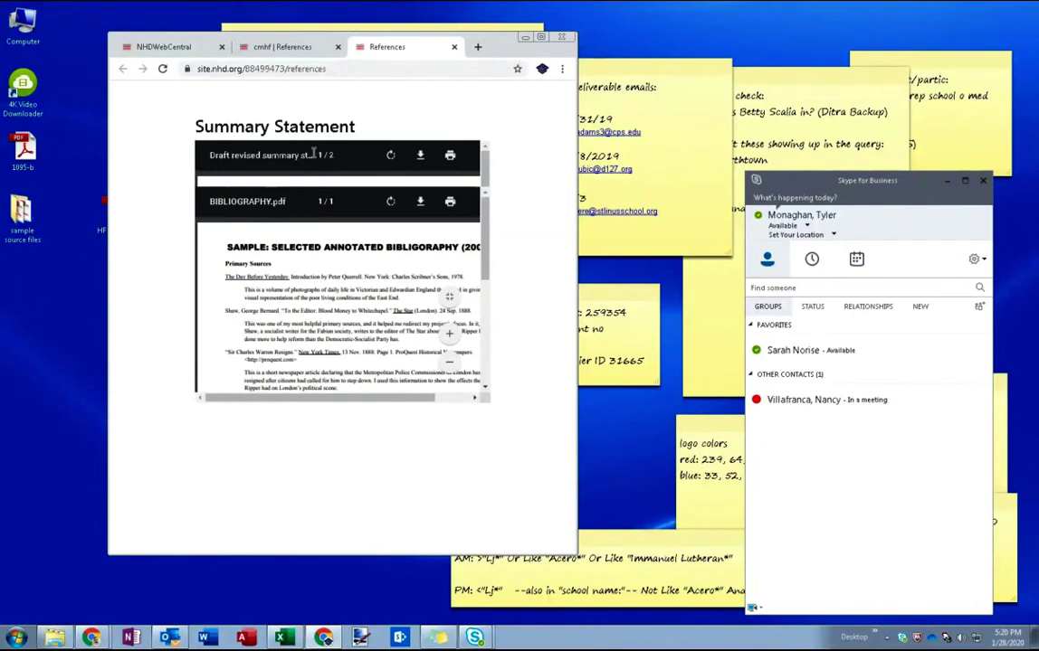
{"action": "left_click_drag", "start_coordinate": [574, 171], "coordinate": [852, 171]}
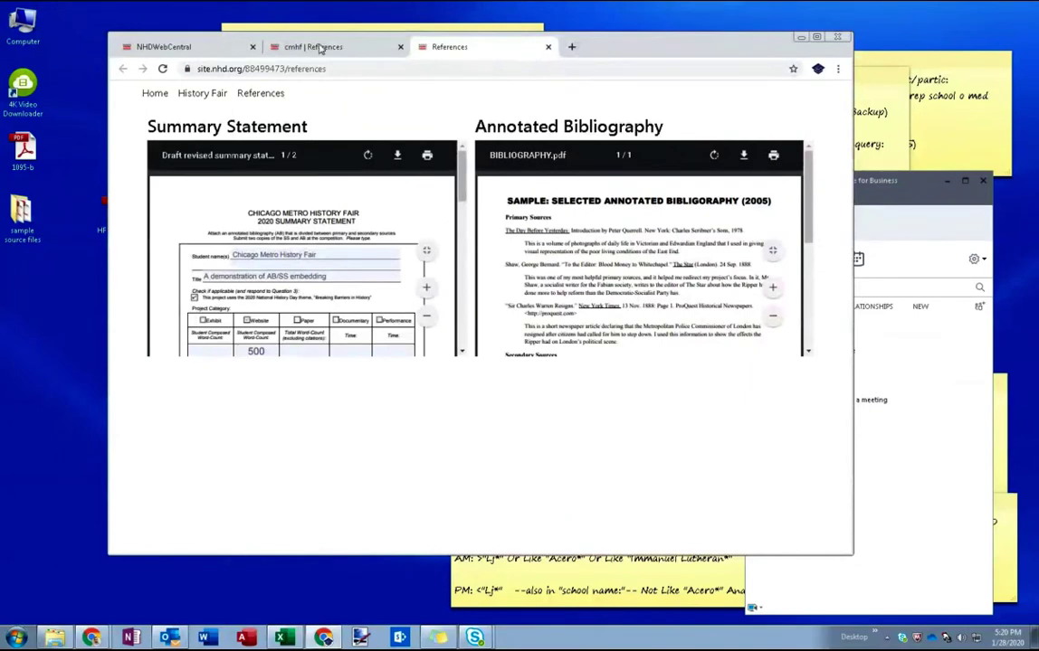
{"action": "left_click", "coordinate": [547, 47]}
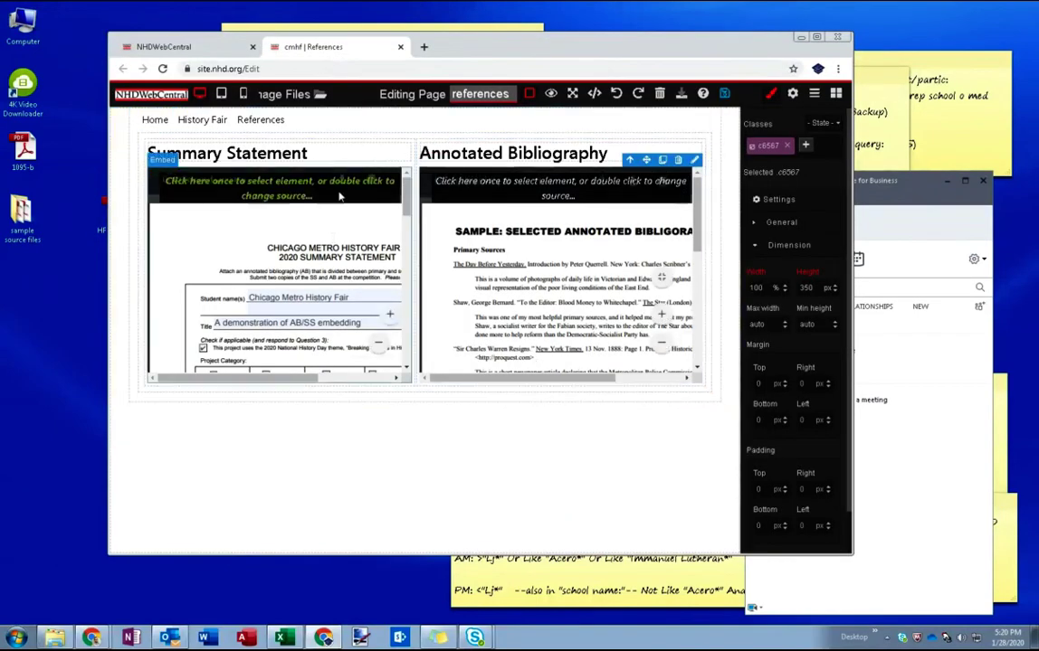
- Set the height of the Summary Statement embed to 750 px
{"action": "left_click", "coordinate": [333, 250]}
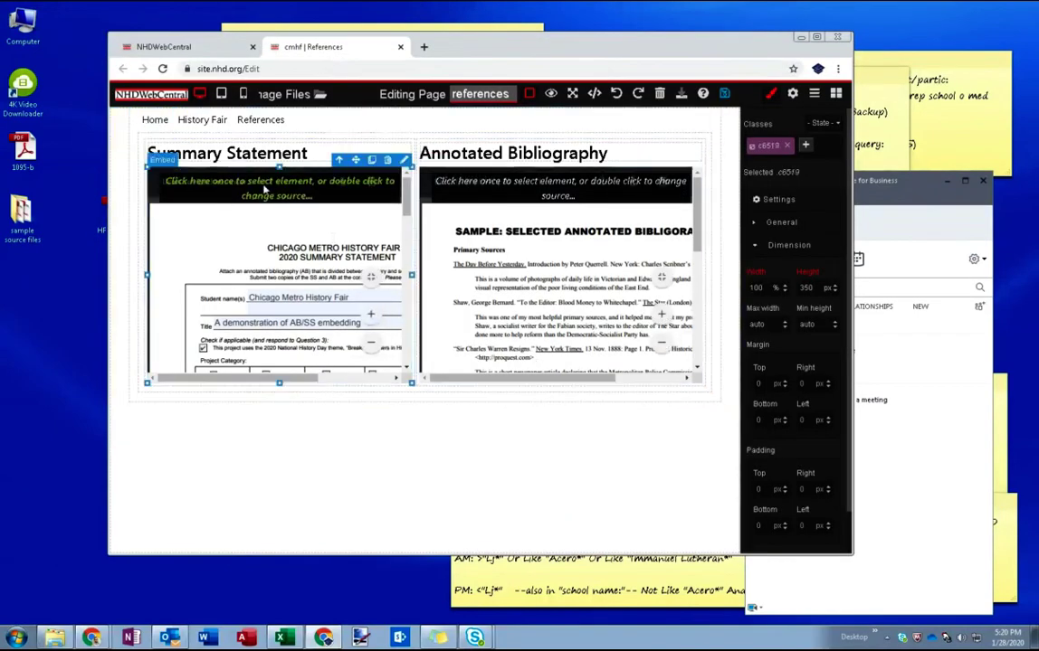
{"action": "double_click", "coordinate": [815, 287]}
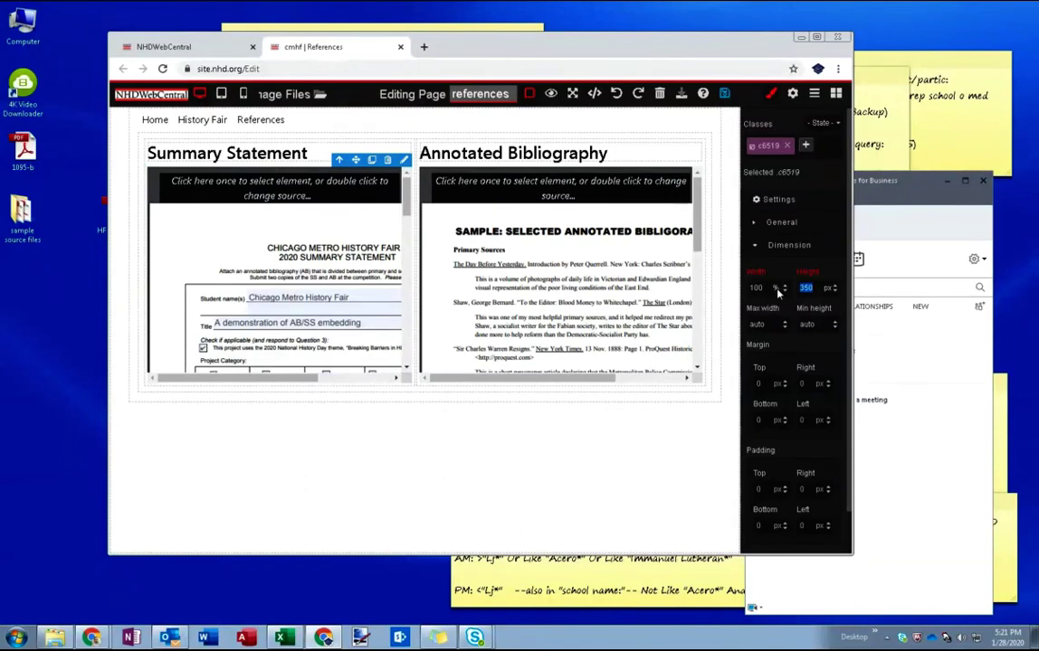
{"action": "type", "text": "750"}
{"action": "key", "text": "Return"}
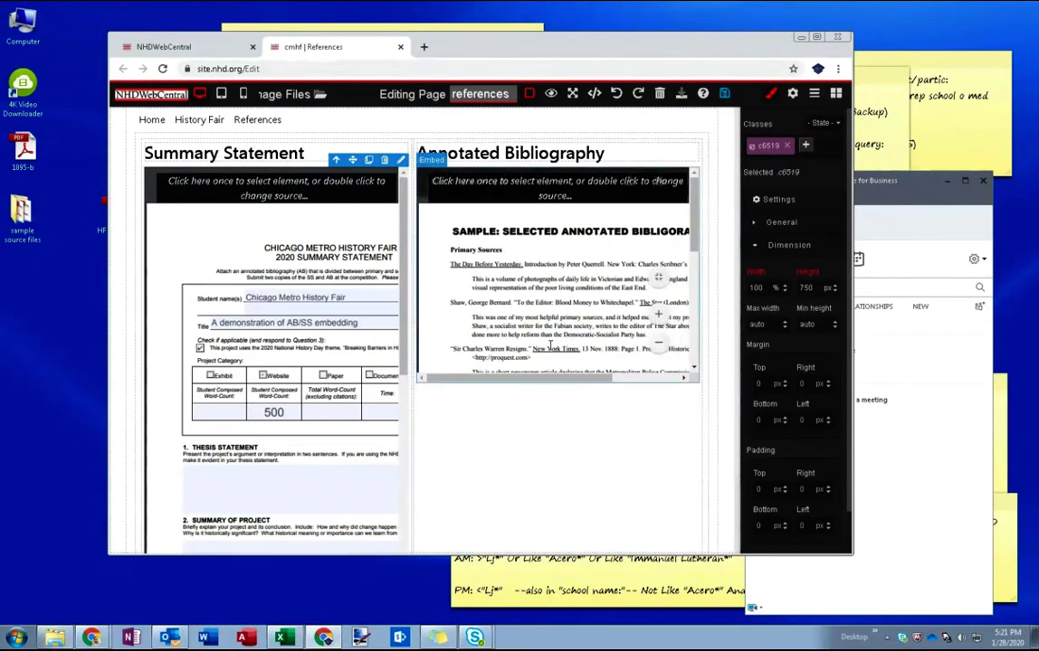
{"action": "scroll", "coordinate": [550, 345], "scroll_direction": "down", "scroll_amount": 2}
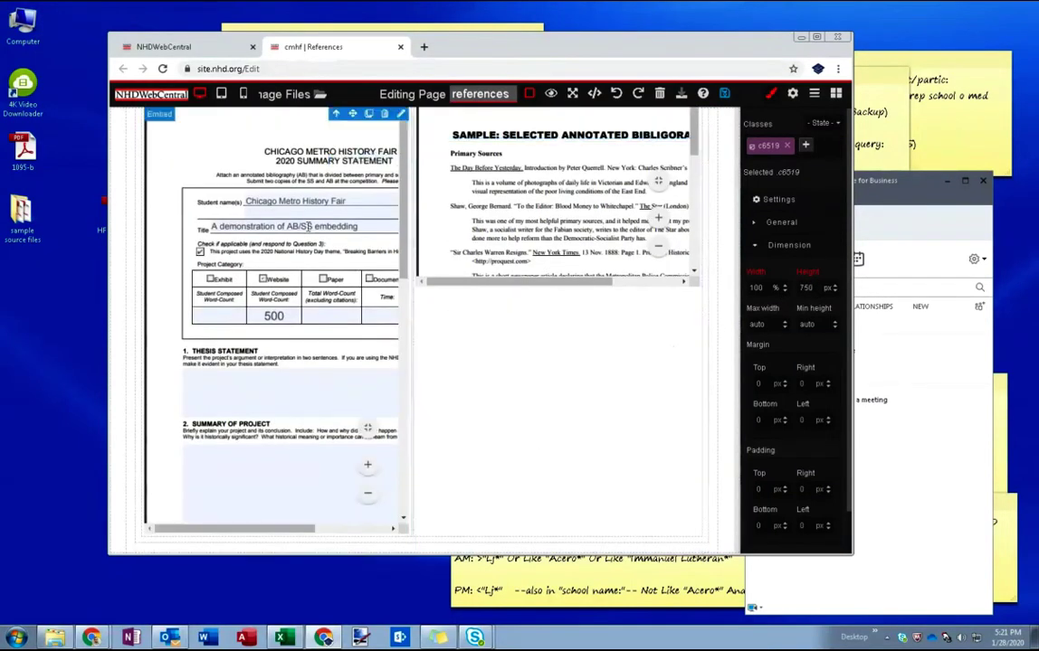
{"action": "scroll", "coordinate": [303, 358], "scroll_direction": "up", "scroll_amount": 1}
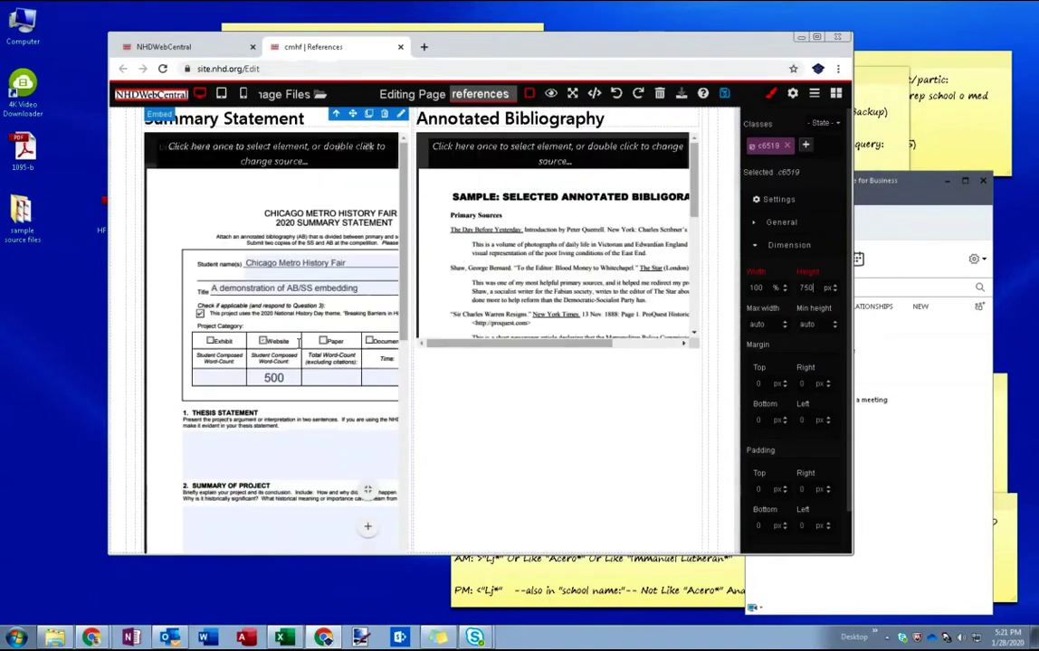
- Set the height of the Annotated Bibliography embed to 750 px, checking that both embeds have the same height
{"action": "left_click", "coordinate": [473, 158]}
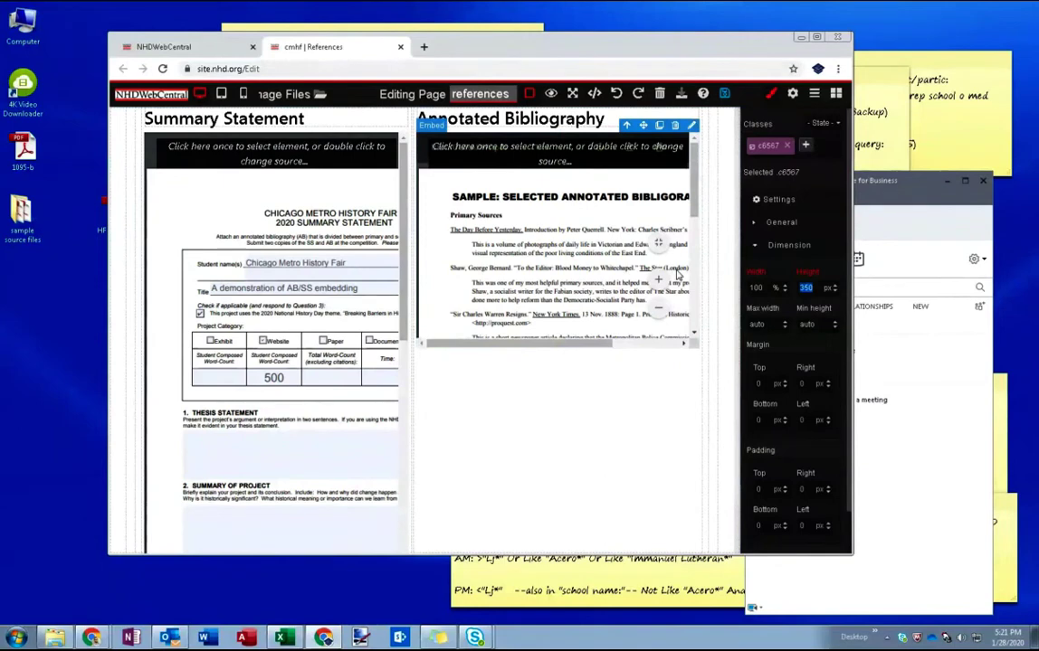
{"action": "type", "text": "67"}
{"action": "type", "text": "750"}
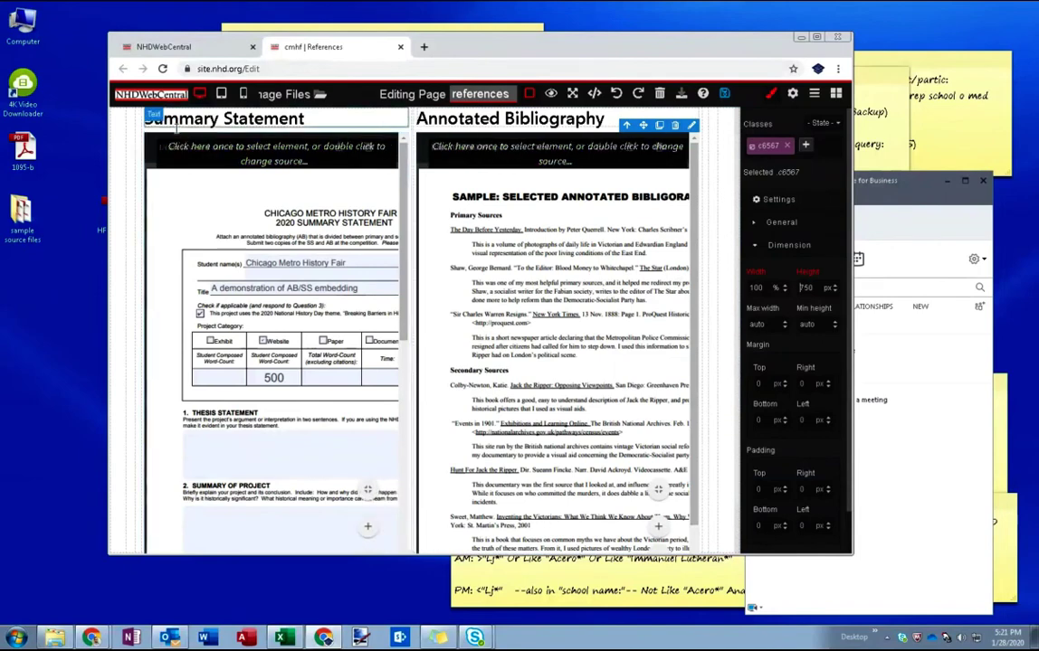
{"action": "left_click", "coordinate": [206, 151]}
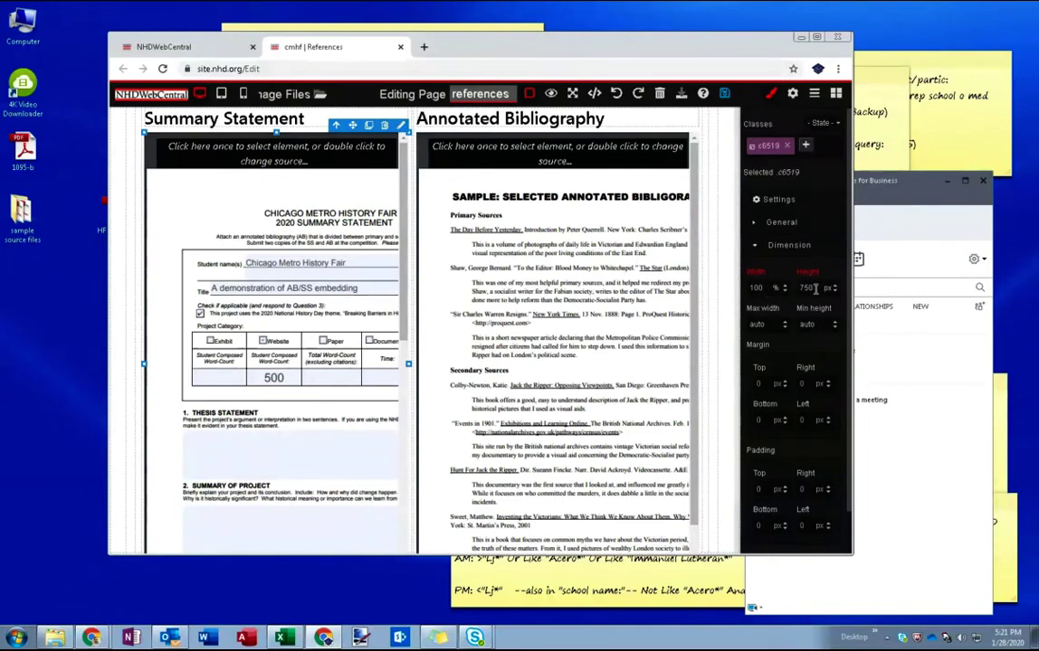
{"action": "left_click", "coordinate": [626, 172]}
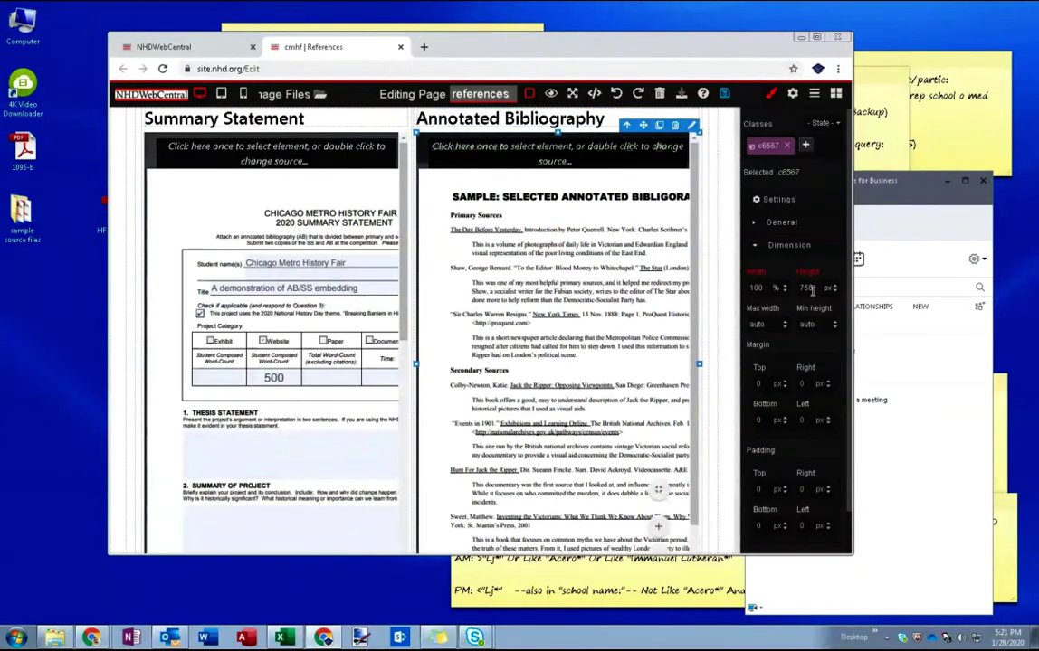
- Save the page and preview it in a maximized window, looking through the Summary Statement PDF
{"action": "left_click", "coordinate": [724, 94]}
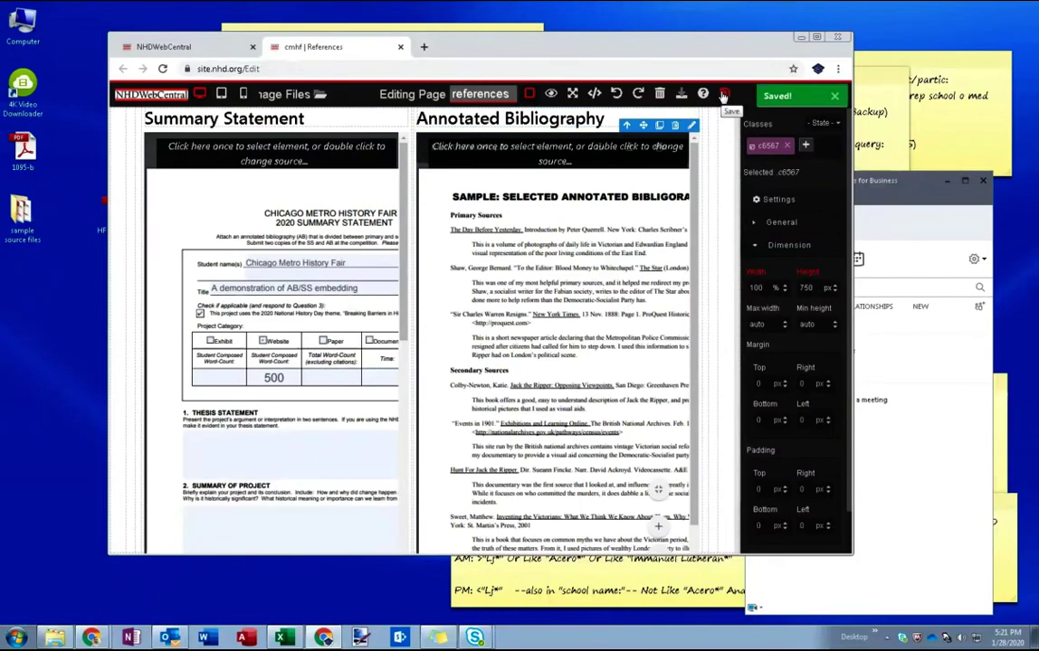
{"action": "left_click", "coordinate": [550, 94]}
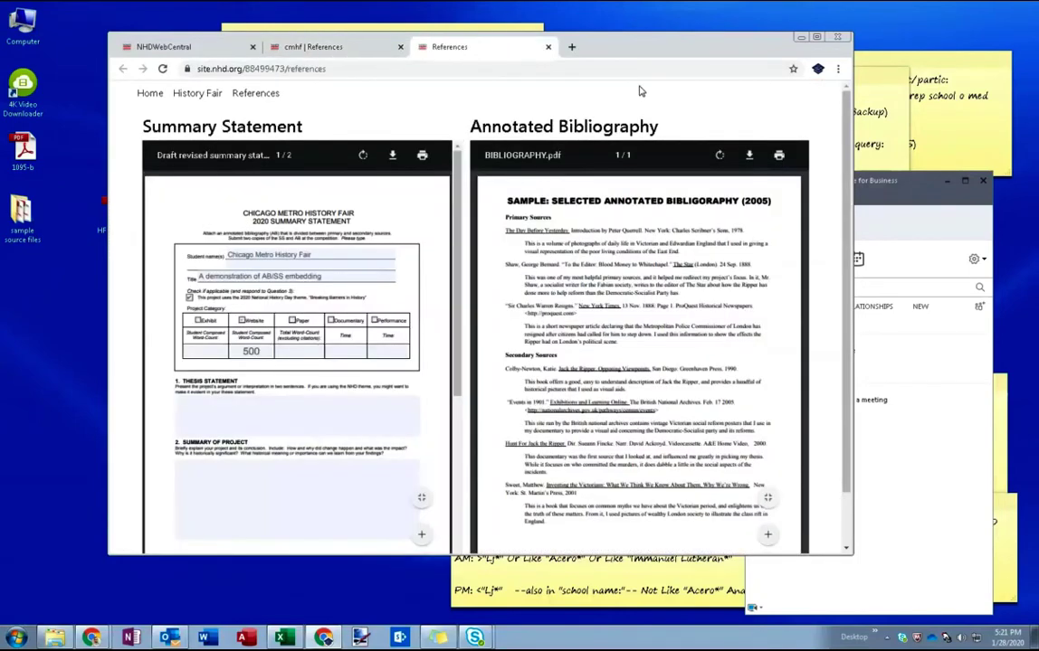
{"action": "double_click", "coordinate": [739, 38]}
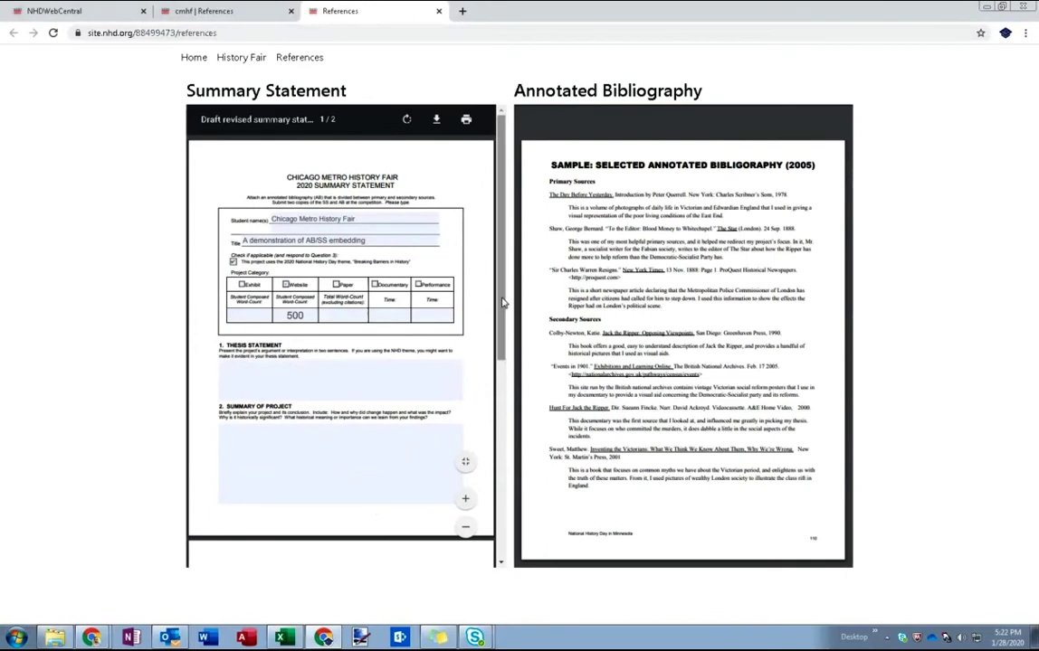
{"action": "left_click_drag", "start_coordinate": [503, 303], "coordinate": [486, 267]}
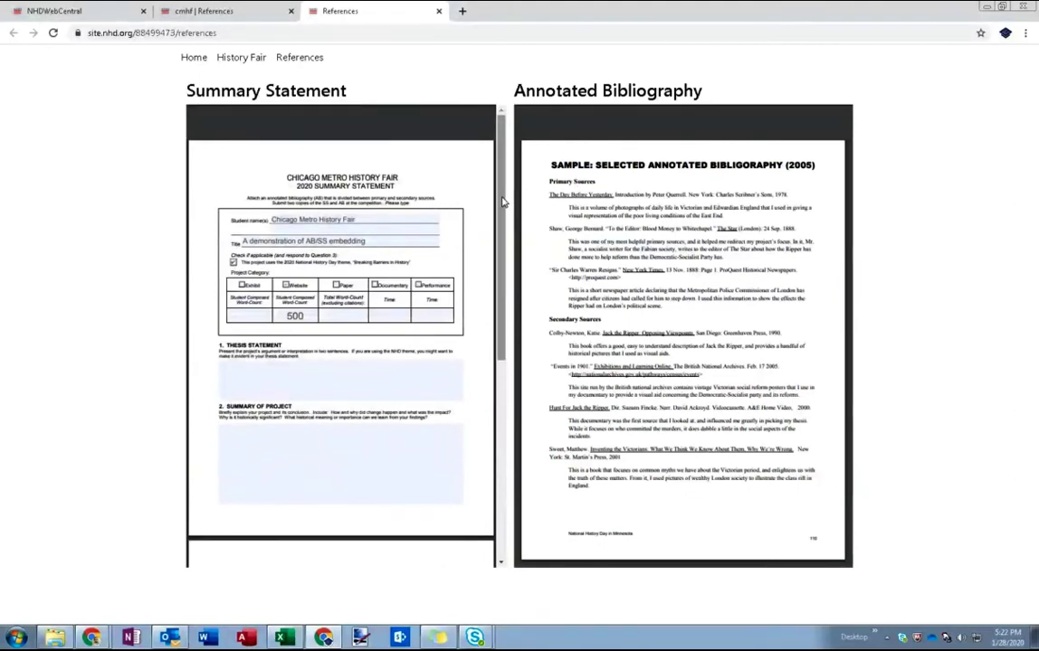
{"action": "mouse_move", "coordinate": [503, 203]}
{"action": "left_mouse_down"}
{"action": "mouse_move", "coordinate": [503, 269]}
{"action": "mouse_move", "coordinate": [503, 191]}
{"action": "left_mouse_up"}
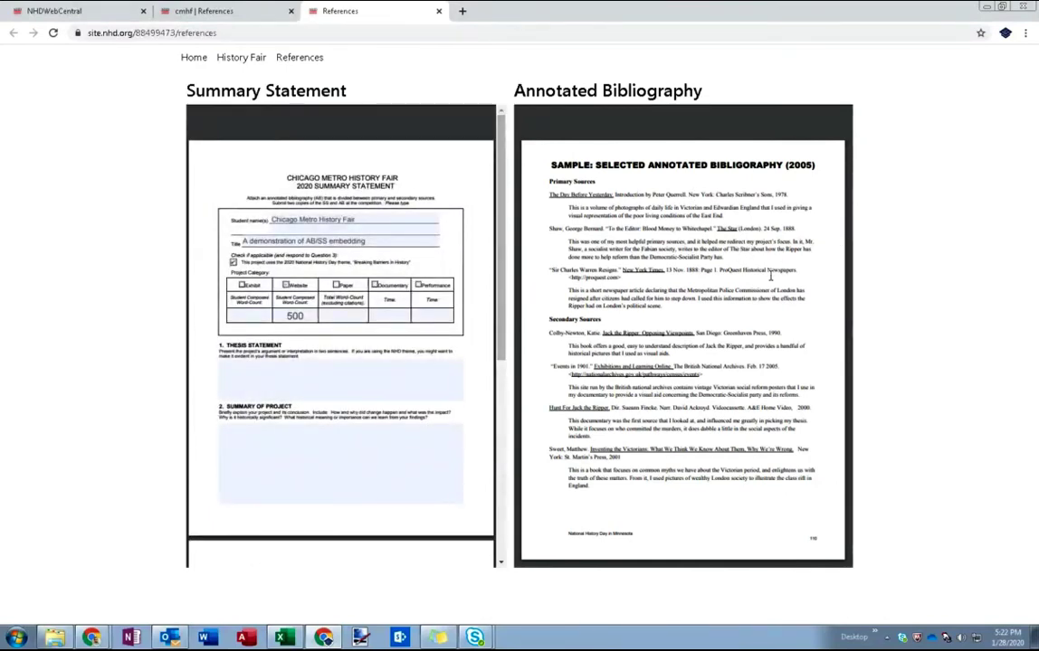
- Check how the embedded PDFs stack in a narrowed preview window, close the preview and maximize the page editor
{"action": "left_click", "coordinate": [1001, 6]}
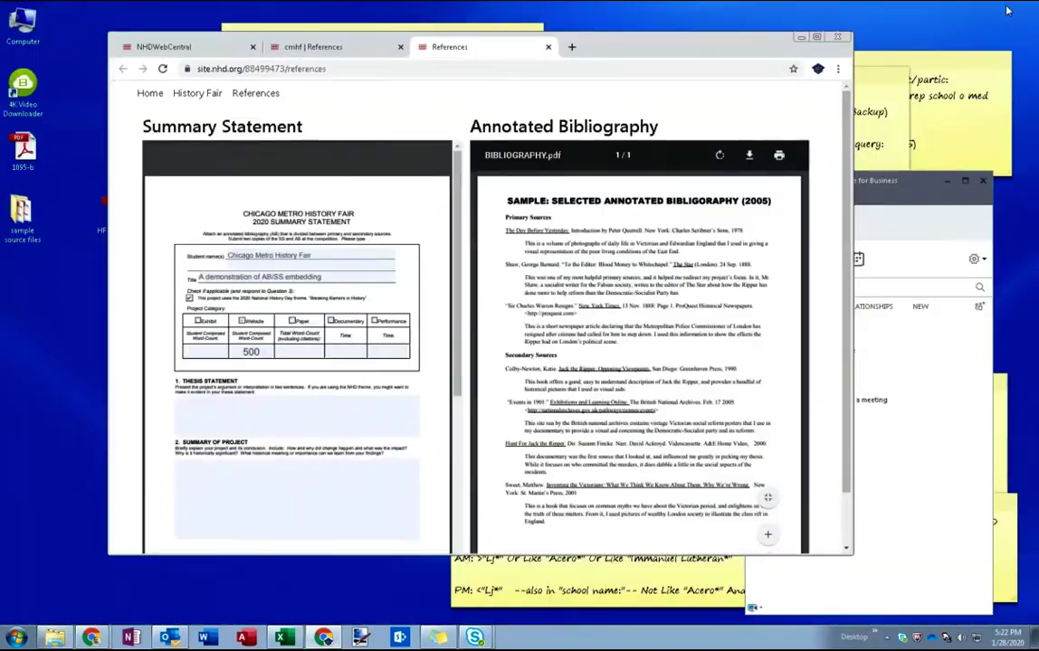
{"action": "left_click_drag", "start_coordinate": [852, 93], "coordinate": [530, 93]}
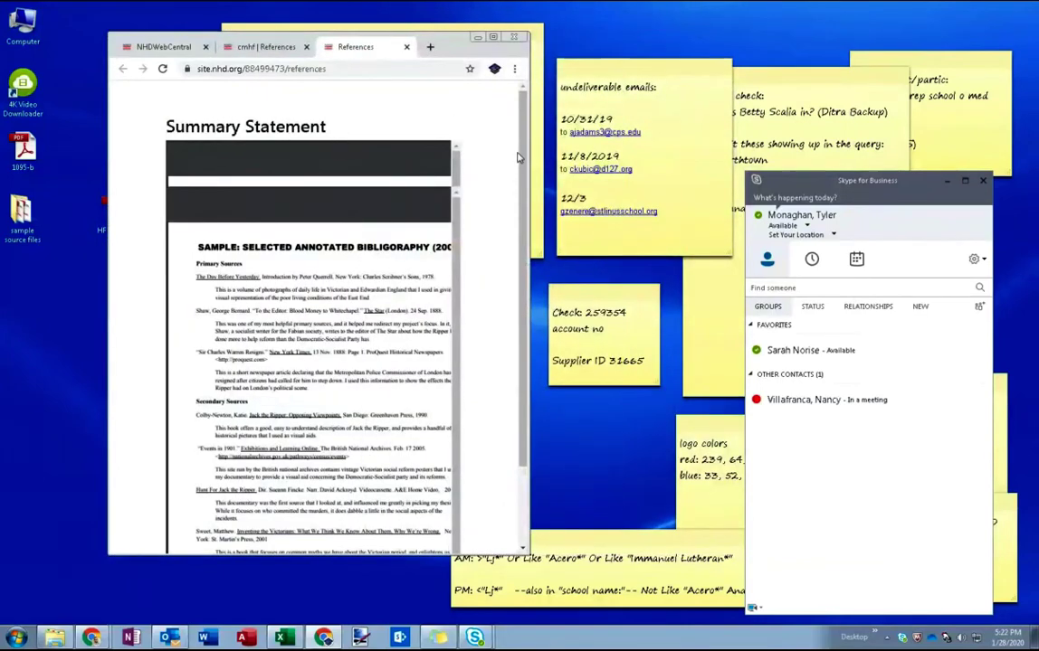
{"action": "mouse_move", "coordinate": [221, 159]}
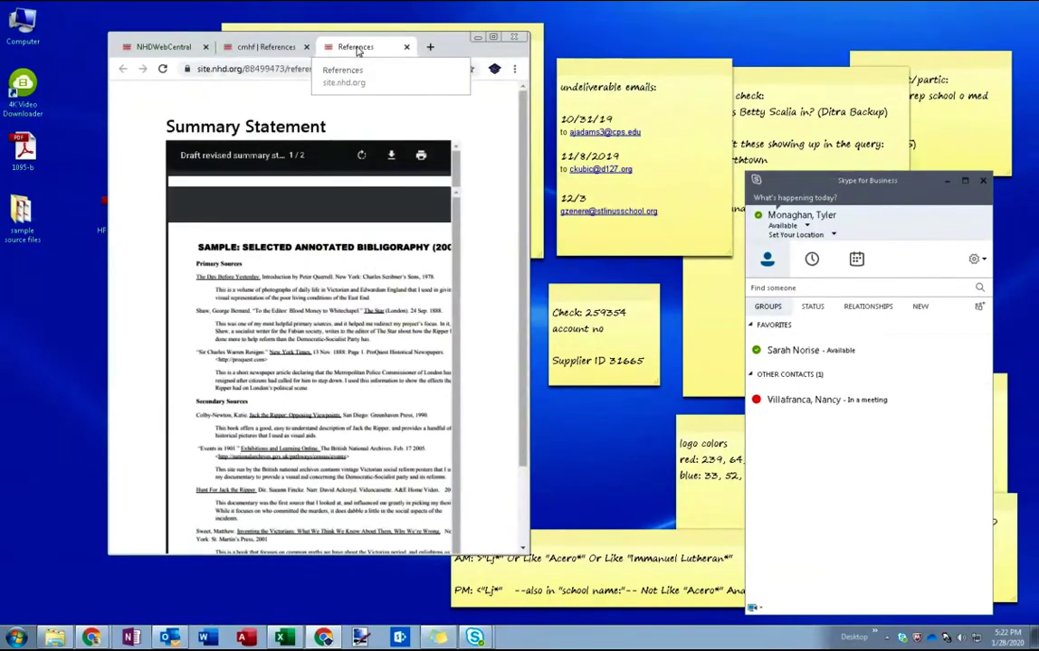
{"action": "left_click", "coordinate": [406, 47]}
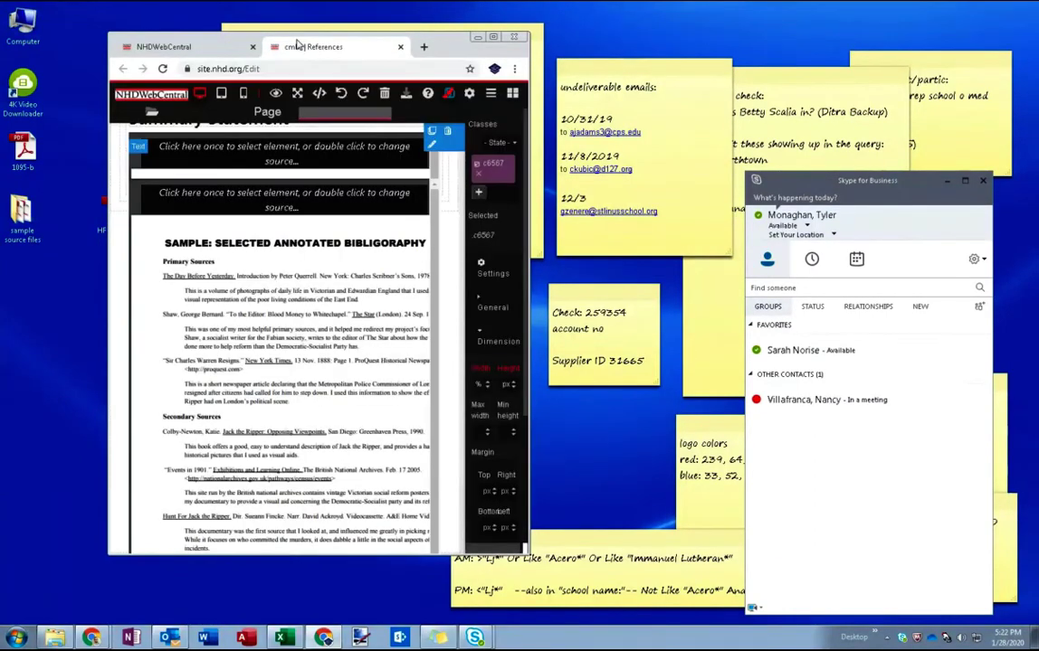
{"action": "left_click", "coordinate": [494, 38]}
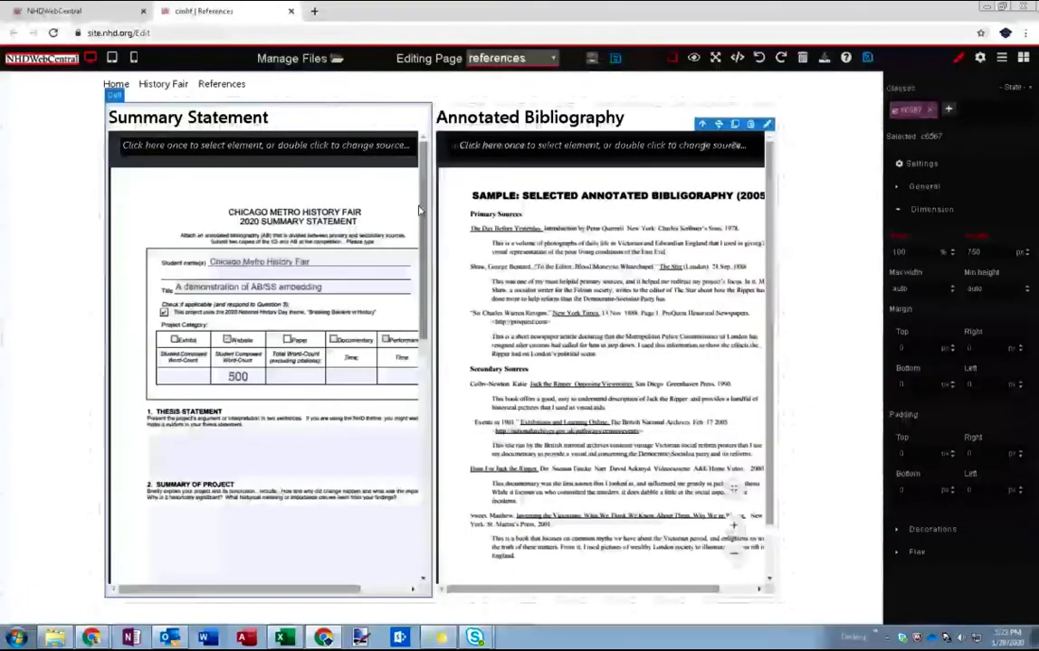
- Set the height of the Summary Statement and Annotated Bibliography column cells to 750 px, matching their embeds, and save the page
{"action": "left_click", "coordinate": [159, 151]}
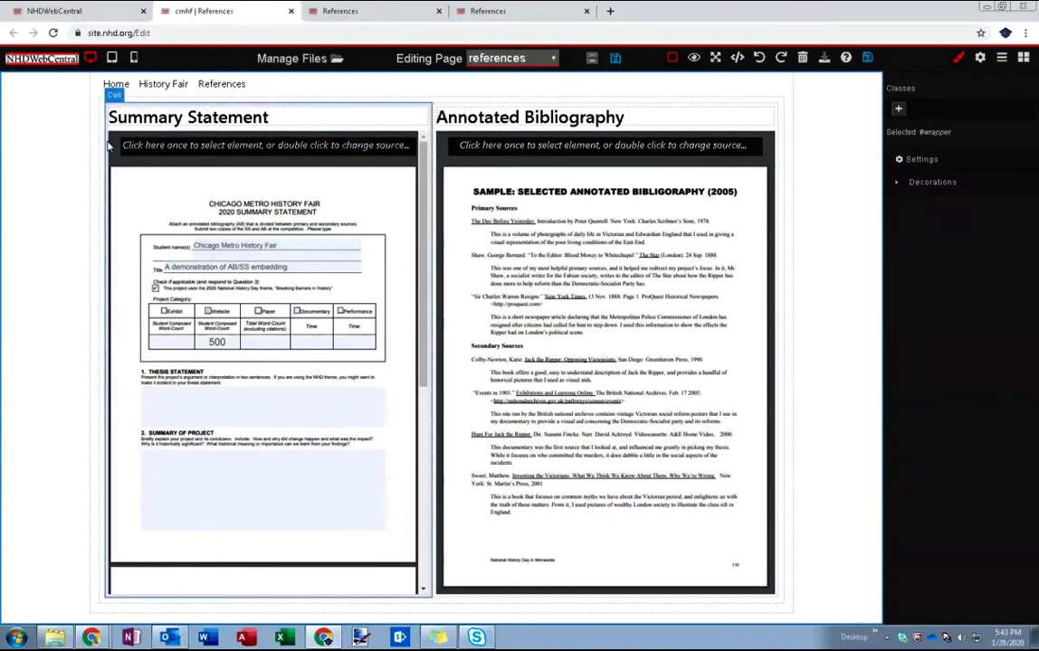
{"action": "left_click", "coordinate": [107, 146]}
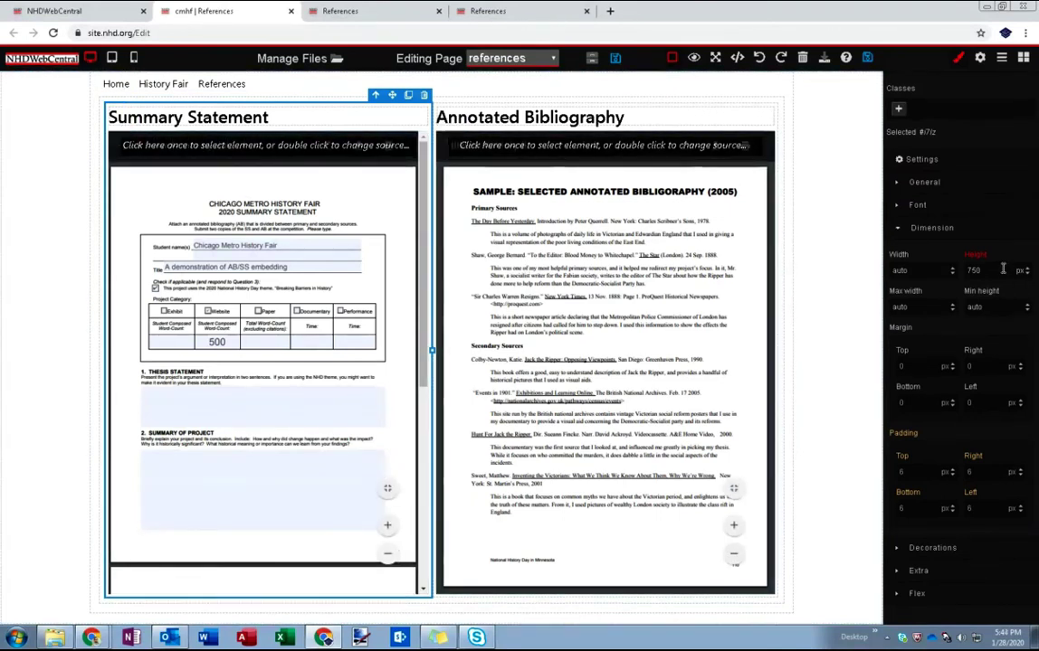
{"action": "left_click", "coordinate": [163, 150]}
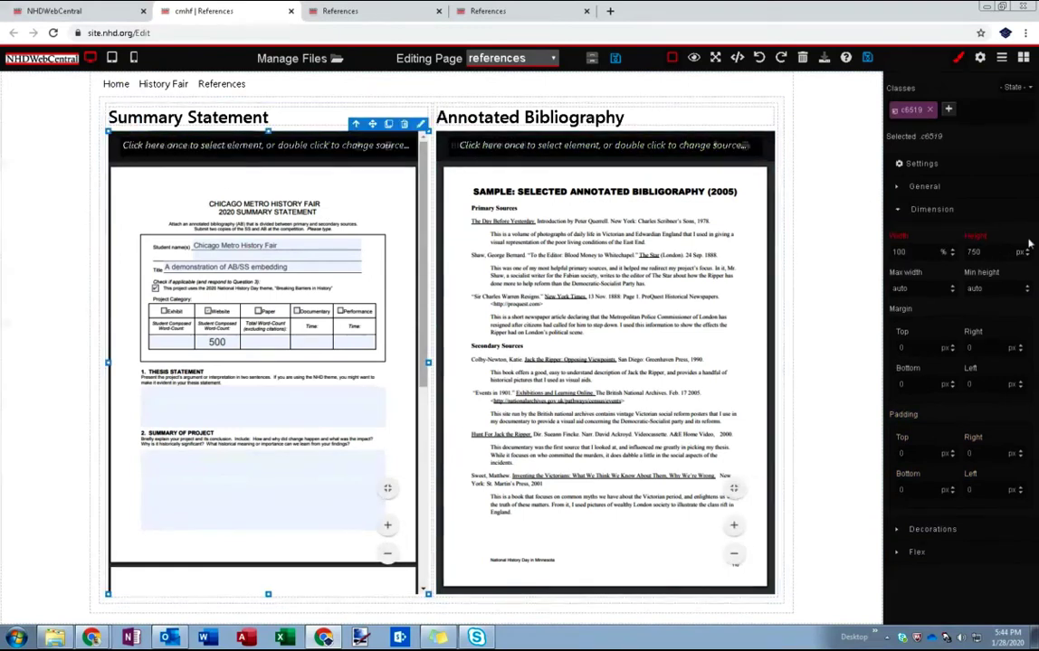
{"action": "left_click", "coordinate": [108, 132]}
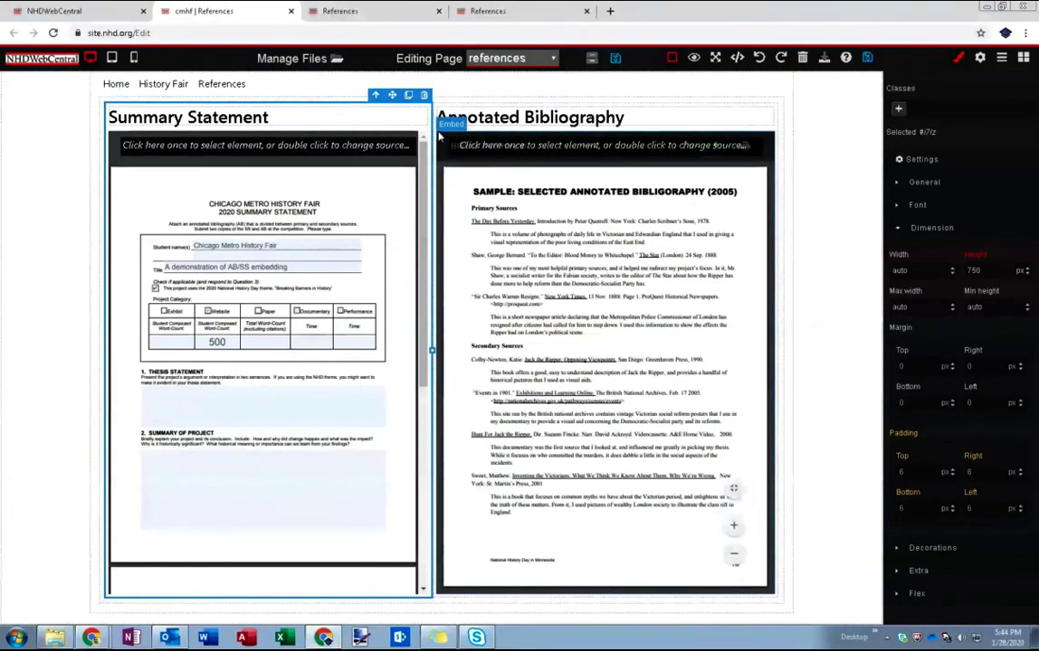
{"action": "left_click", "coordinate": [778, 170]}
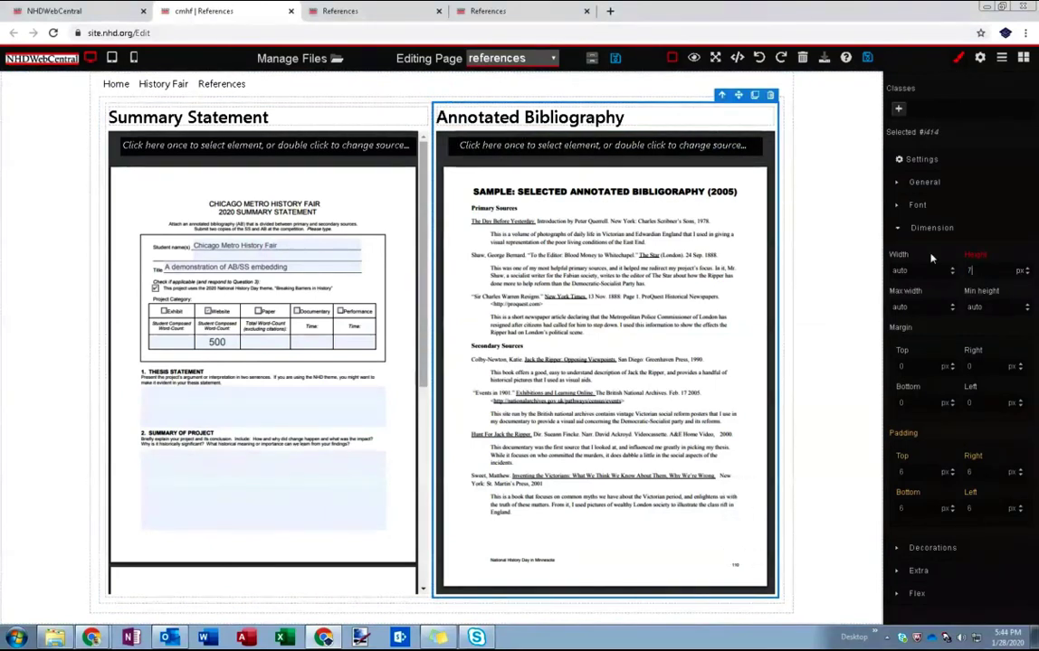
{"action": "left_click", "coordinate": [816, 156]}
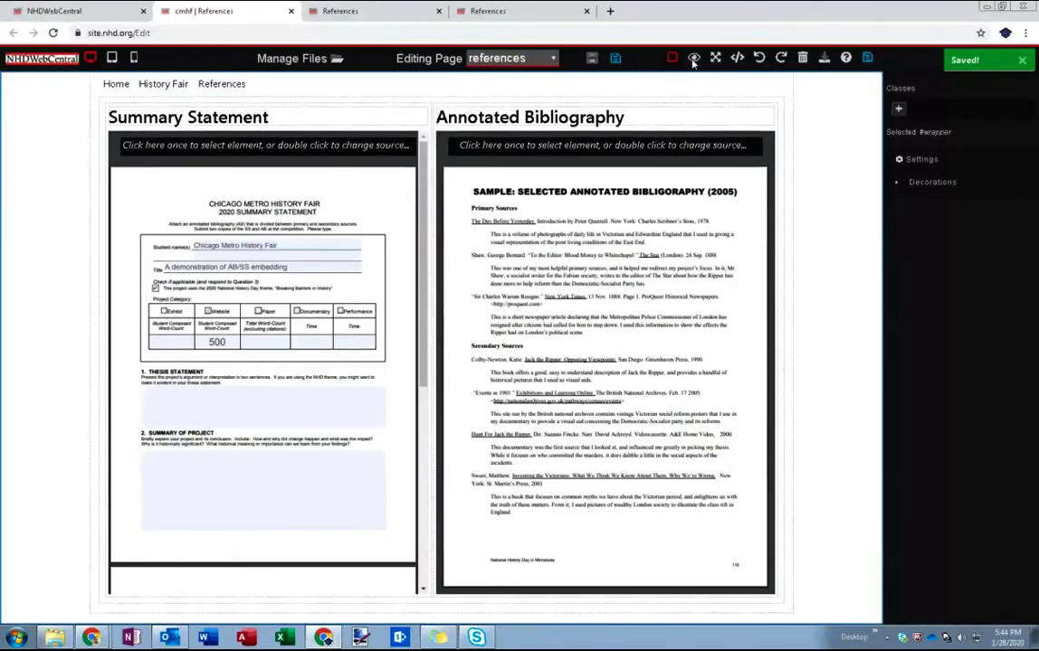
- Preview the references page in a narrow window and check how the two embedded PDFs stack and scroll
{"action": "left_click", "coordinate": [693, 58]}
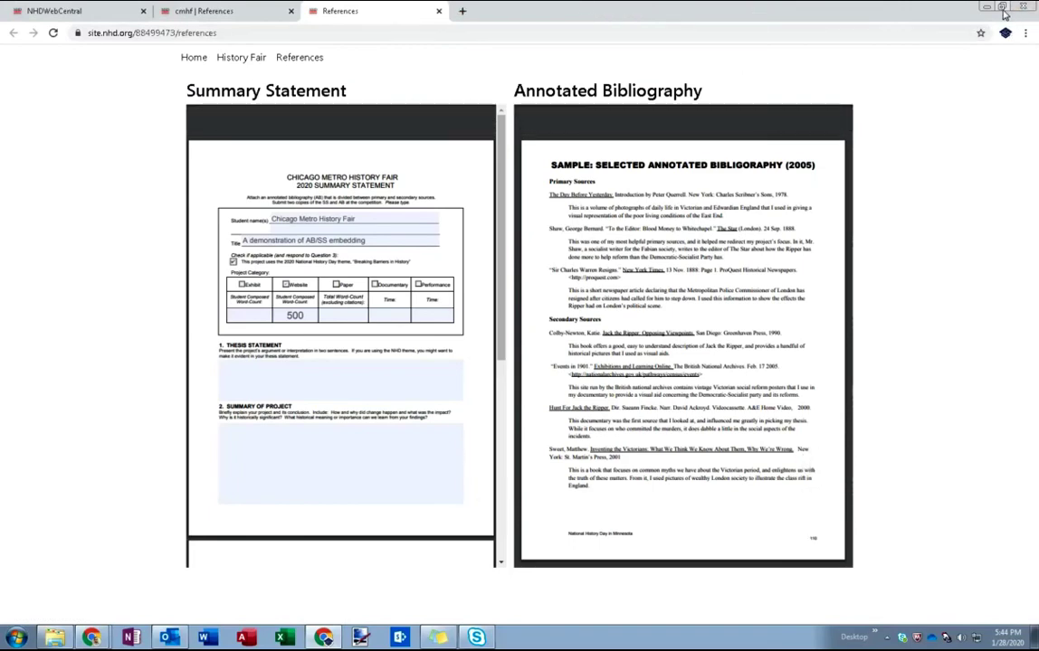
{"action": "left_click", "coordinate": [1001, 7]}
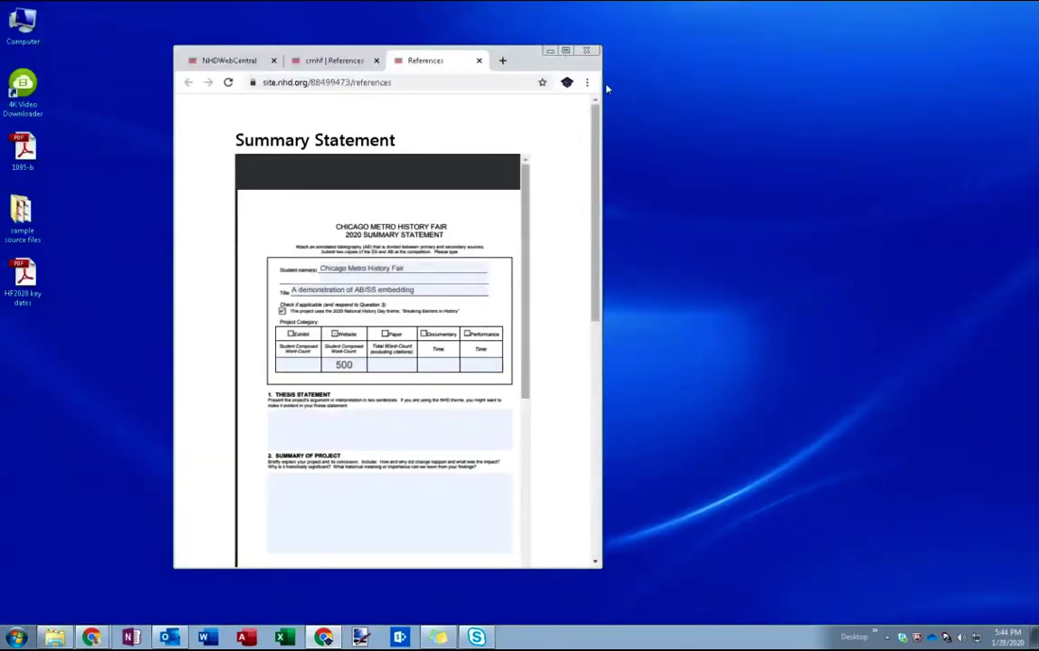
{"action": "mouse_move", "coordinate": [596, 144]}
{"action": "left_mouse_down"}
{"action": "mouse_move", "coordinate": [586, 431]}
{"action": "mouse_move", "coordinate": [588, 331]}
{"action": "mouse_move", "coordinate": [586, 396]}
{"action": "left_mouse_up"}
{"action": "scroll", "coordinate": [425, 265], "scroll_direction": "up", "scroll_amount": 3}
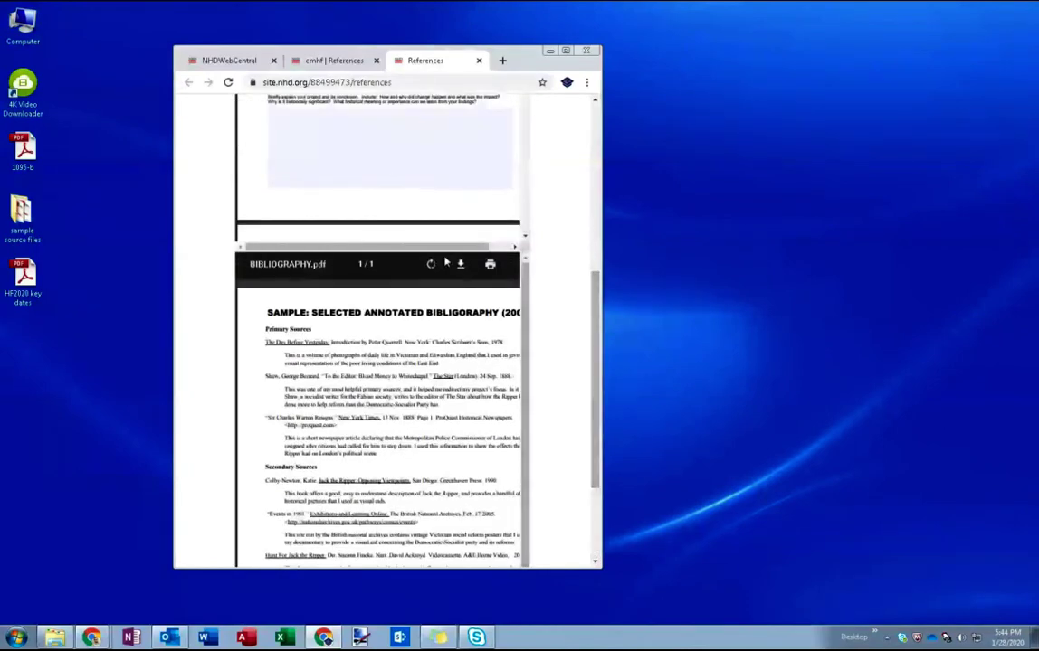
{"action": "scroll", "coordinate": [195, 262], "scroll_direction": "up", "scroll_amount": 8}
{"action": "scroll", "coordinate": [230, 197], "scroll_direction": "down", "scroll_amount": 5}
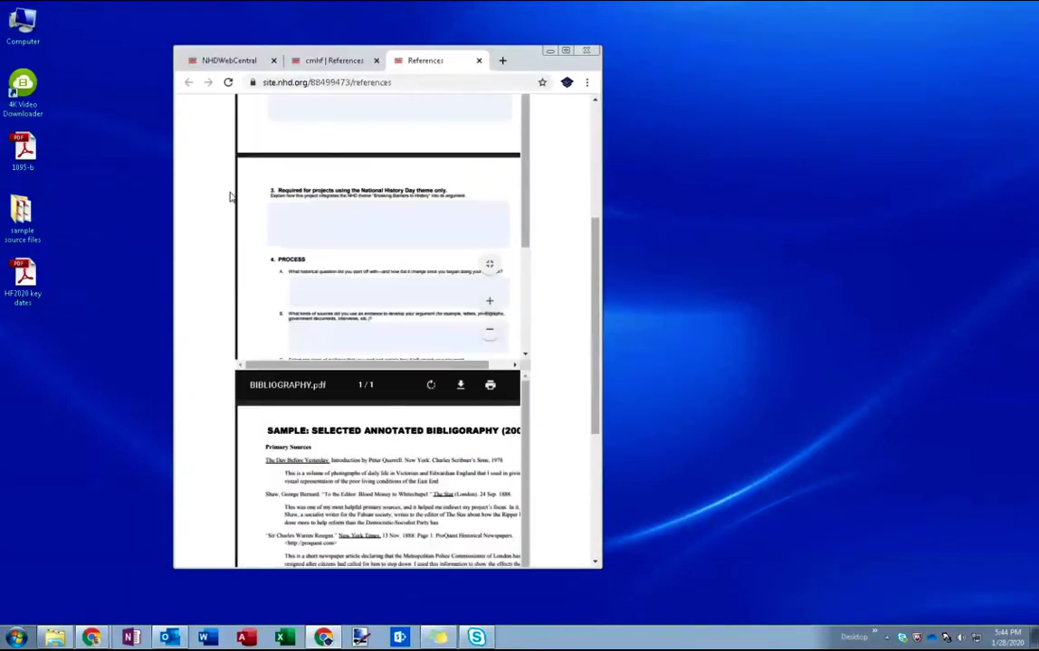
{"action": "scroll", "coordinate": [230, 196], "scroll_direction": "down", "scroll_amount": 6}
{"action": "scroll", "coordinate": [230, 226], "scroll_direction": "up", "scroll_amount": 7}
{"action": "scroll", "coordinate": [252, 337], "scroll_direction": "down", "scroll_amount": 3}
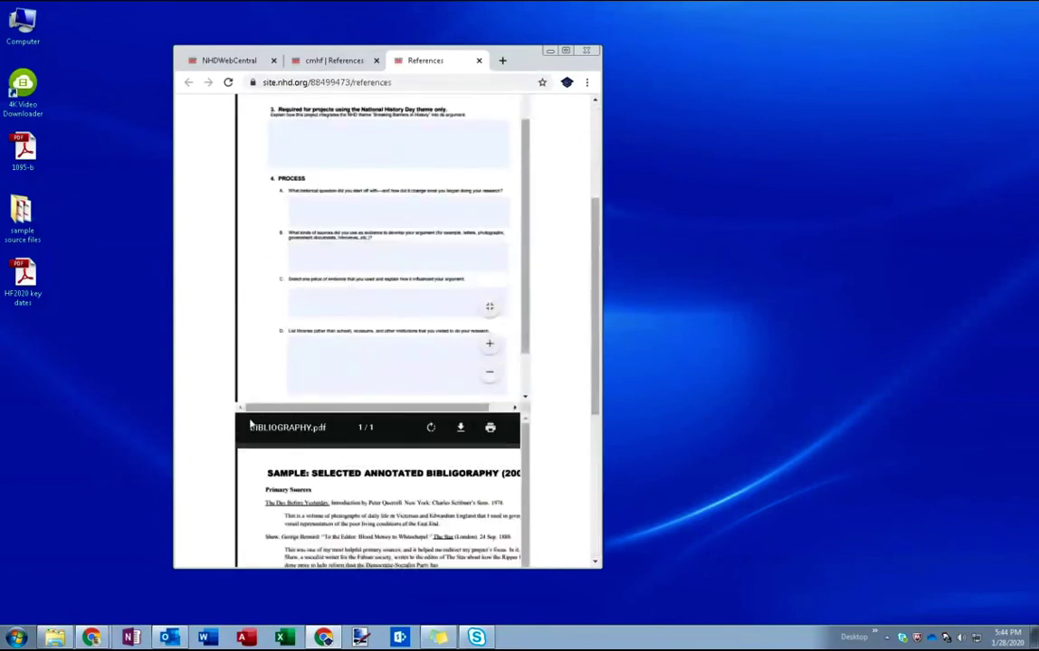
{"action": "scroll", "coordinate": [194, 425], "scroll_direction": "up", "scroll_amount": 4}
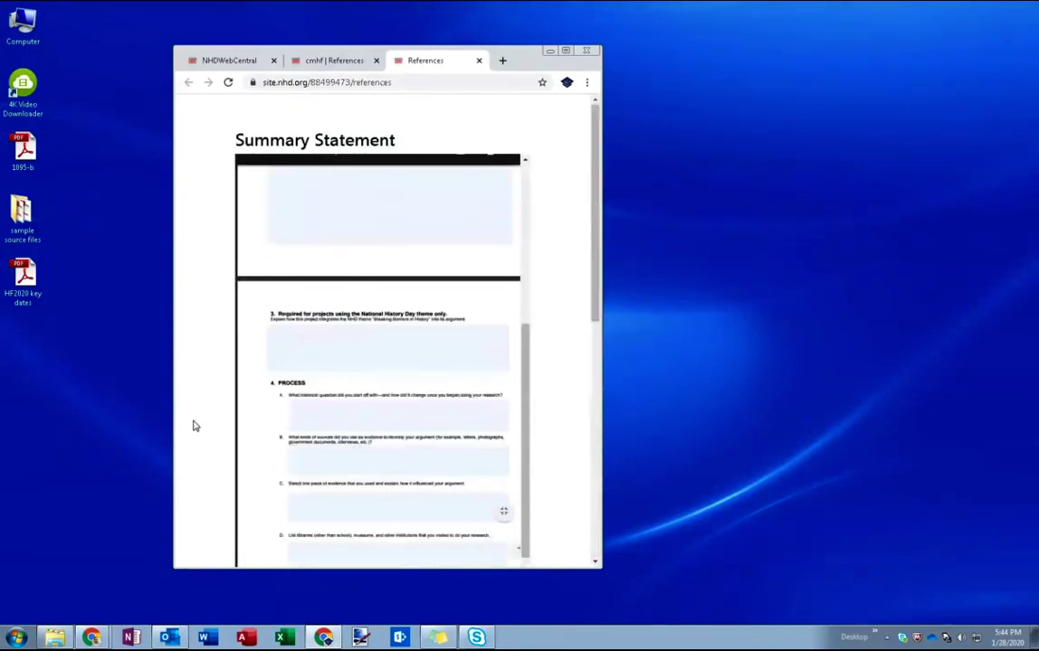
{"action": "scroll", "coordinate": [195, 425], "scroll_direction": "down", "scroll_amount": 6}
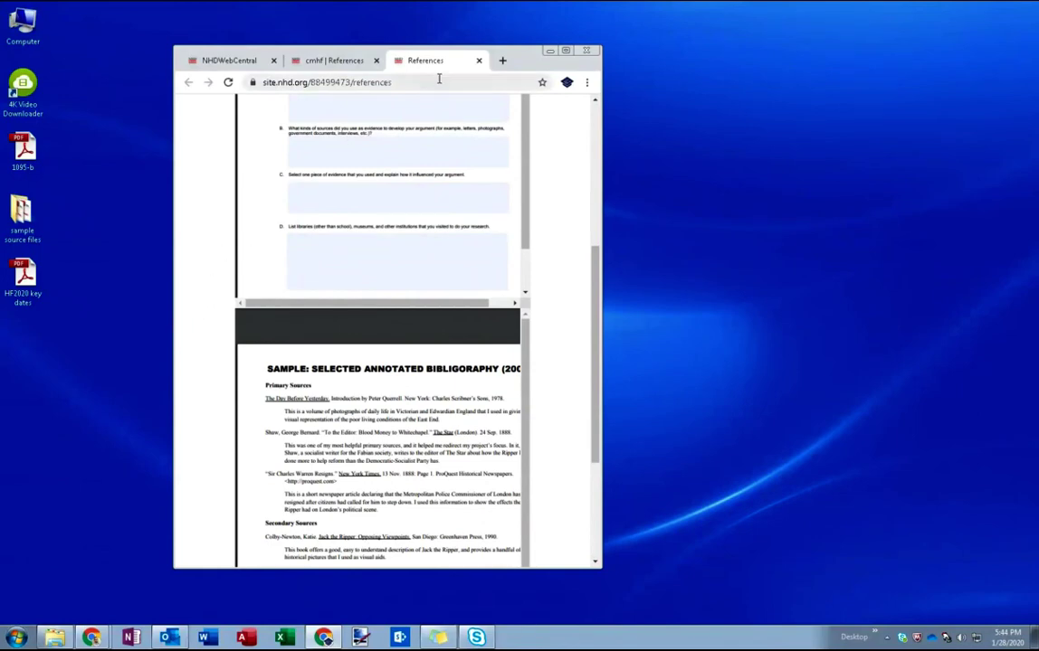
- Maximize the preview window and check the two embedded PDFs side by side under their headings
{"action": "left_click", "coordinate": [566, 51]}
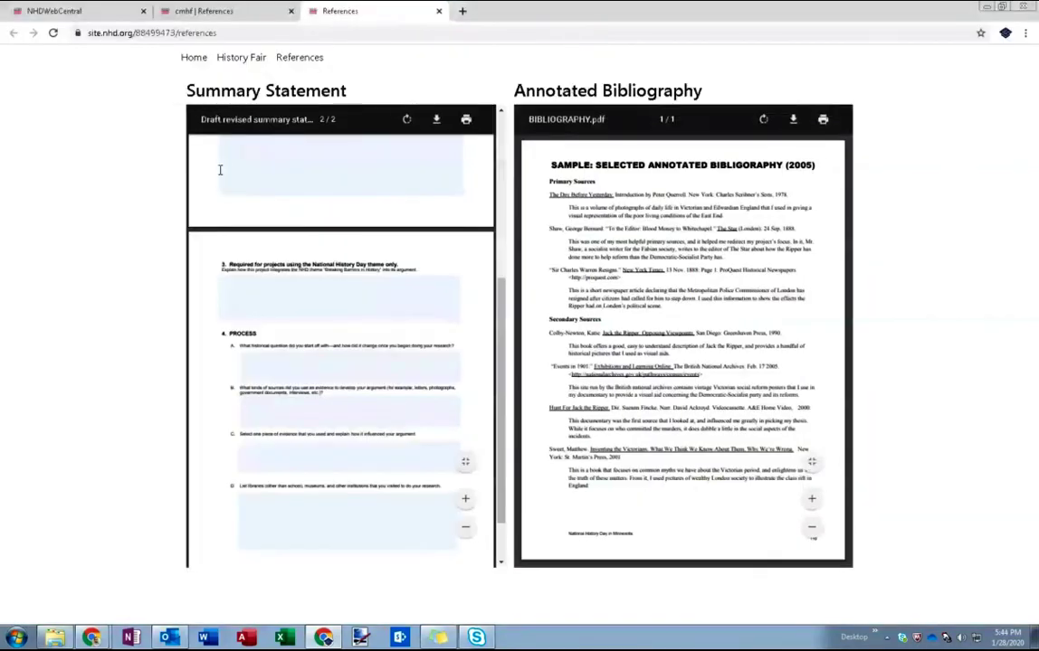
{"action": "left_click_drag", "start_coordinate": [463, 83], "coordinate": [705, 91]}
{"action": "left_click", "coordinate": [552, 83]}
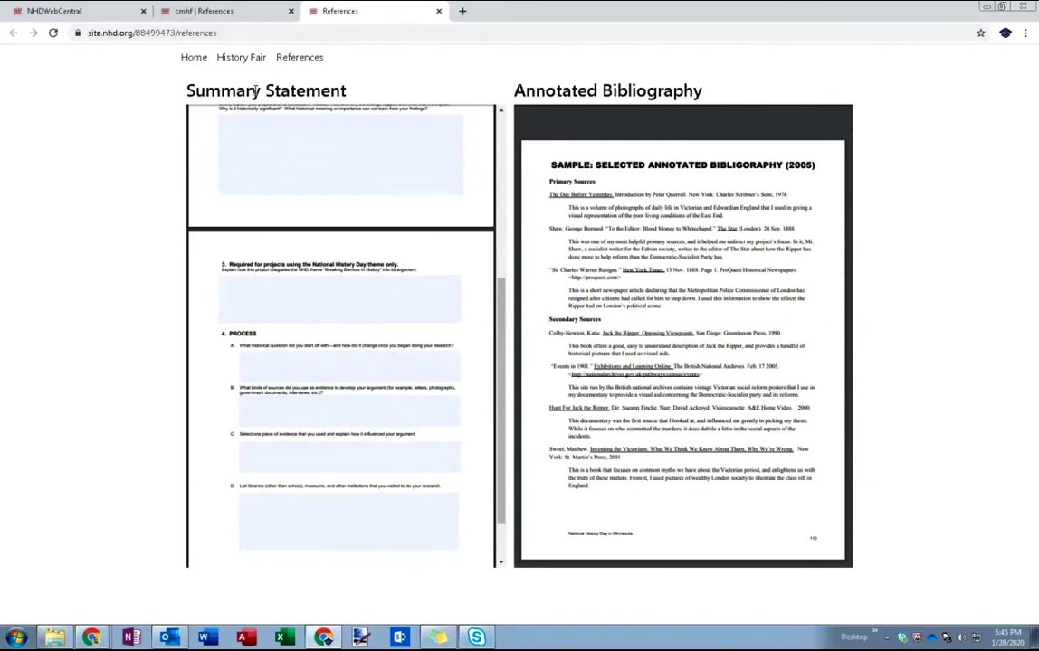